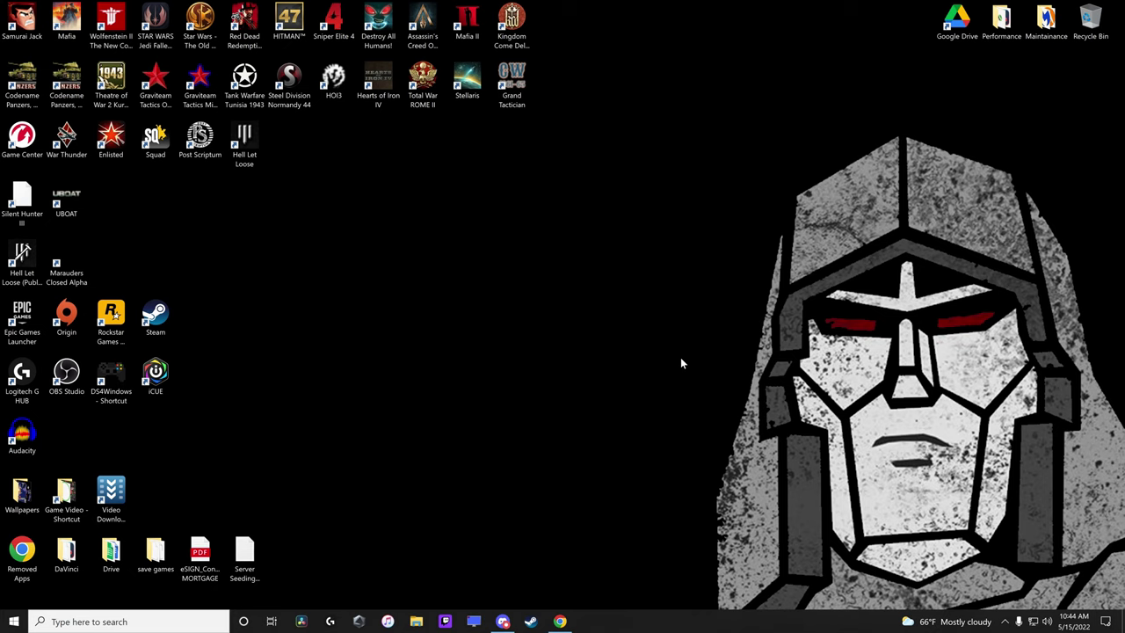
Step: Switch to Discord and browse the Hell Let Loose hll-tacmaps channel, previewing the Stalingrad strong points map
click(502, 621)
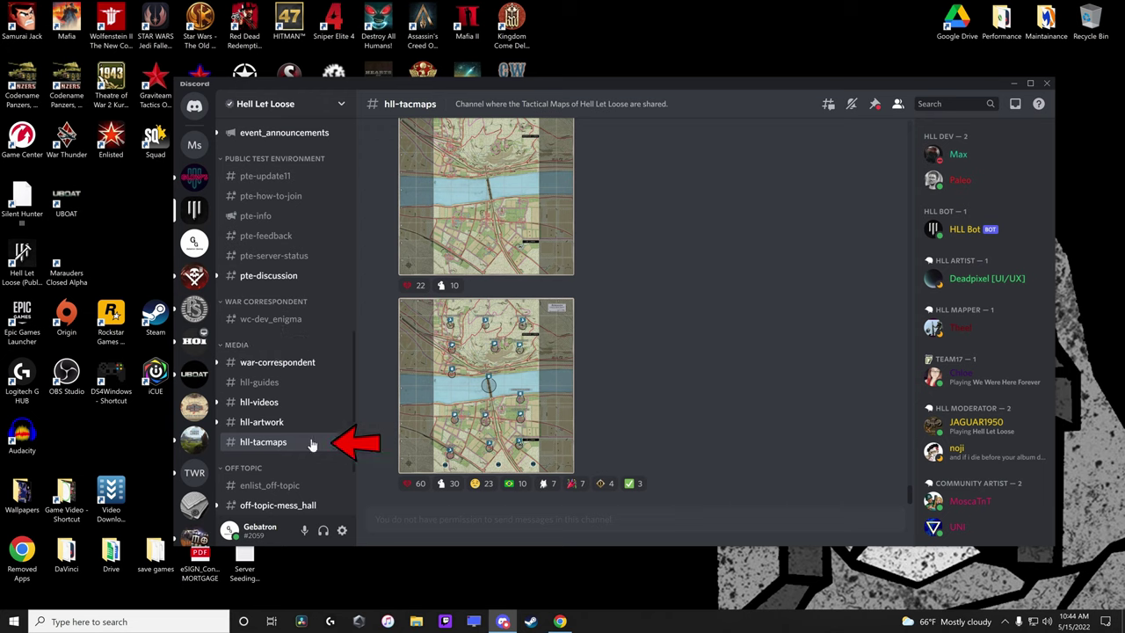
scroll(652, 431, up, 10)
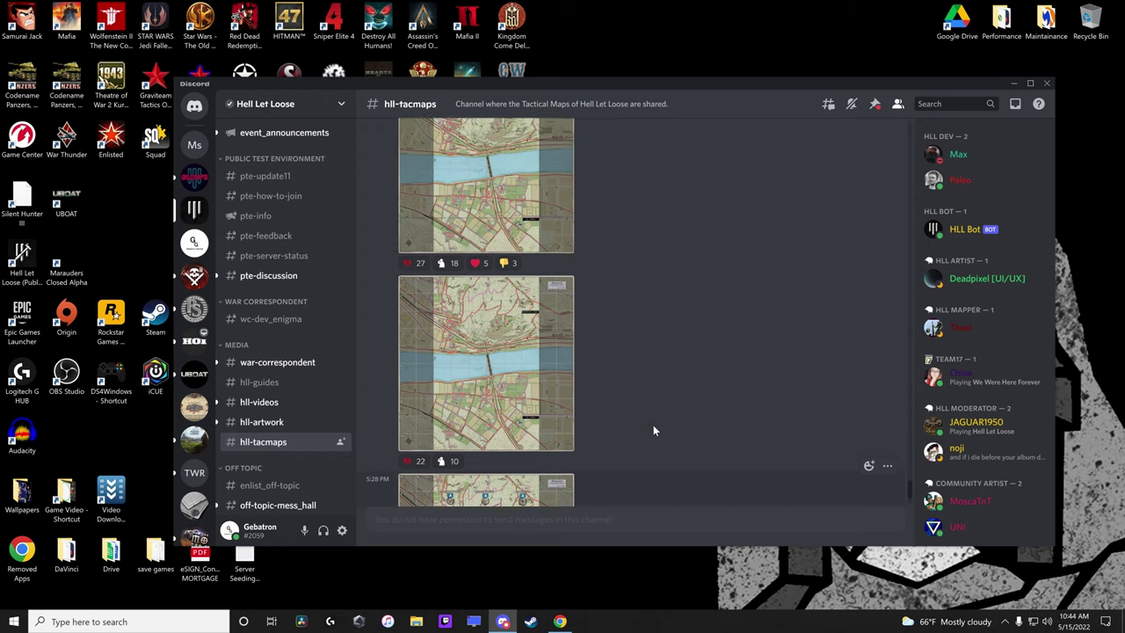
scroll(653, 431, up, 15)
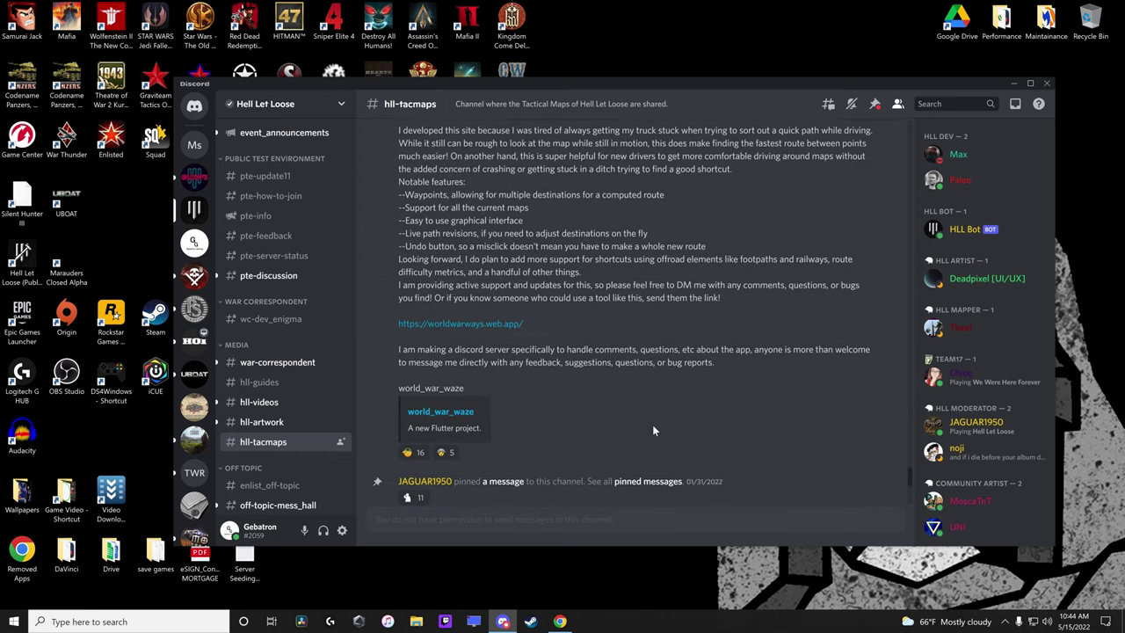
scroll(652, 425, up, 15)
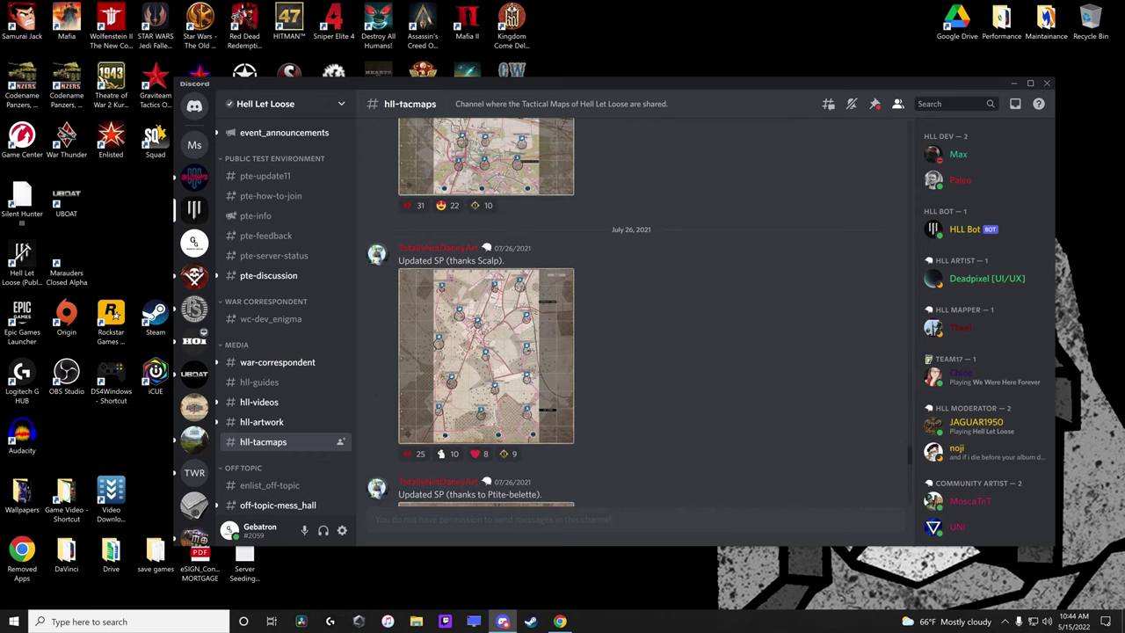
scroll(653, 430, up, 15)
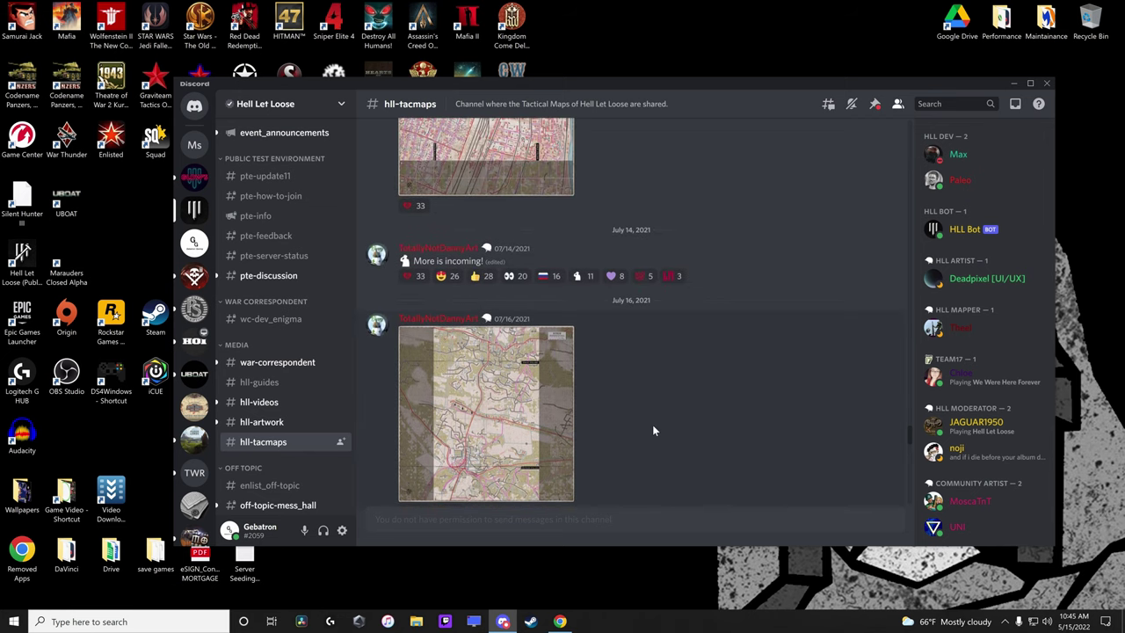
scroll(652, 424, up, 5)
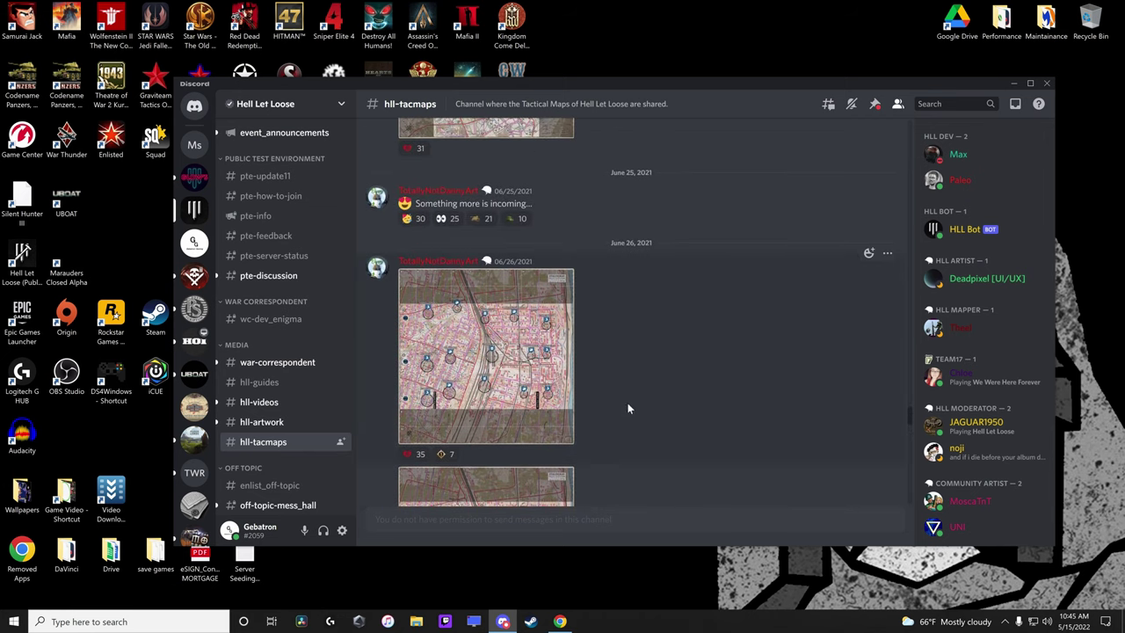
click(494, 378)
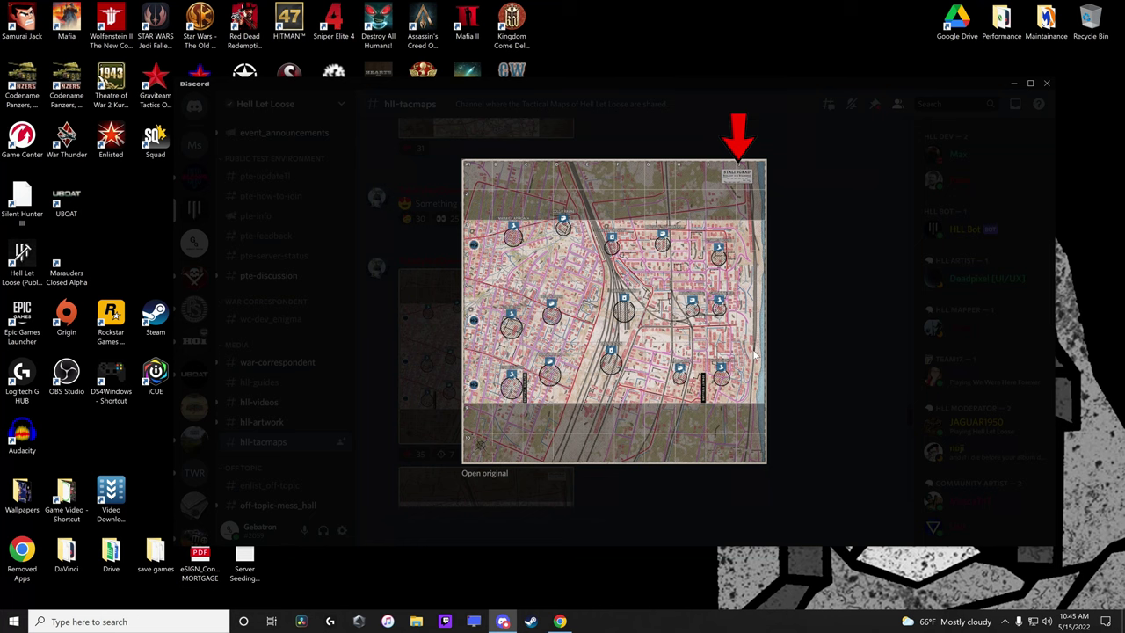
click(811, 313)
Step: Open the original of the latest Remagen strong points map in the browser and capture a screenshot of it
scroll(691, 352, down, 5)
scroll(691, 353, down, 10)
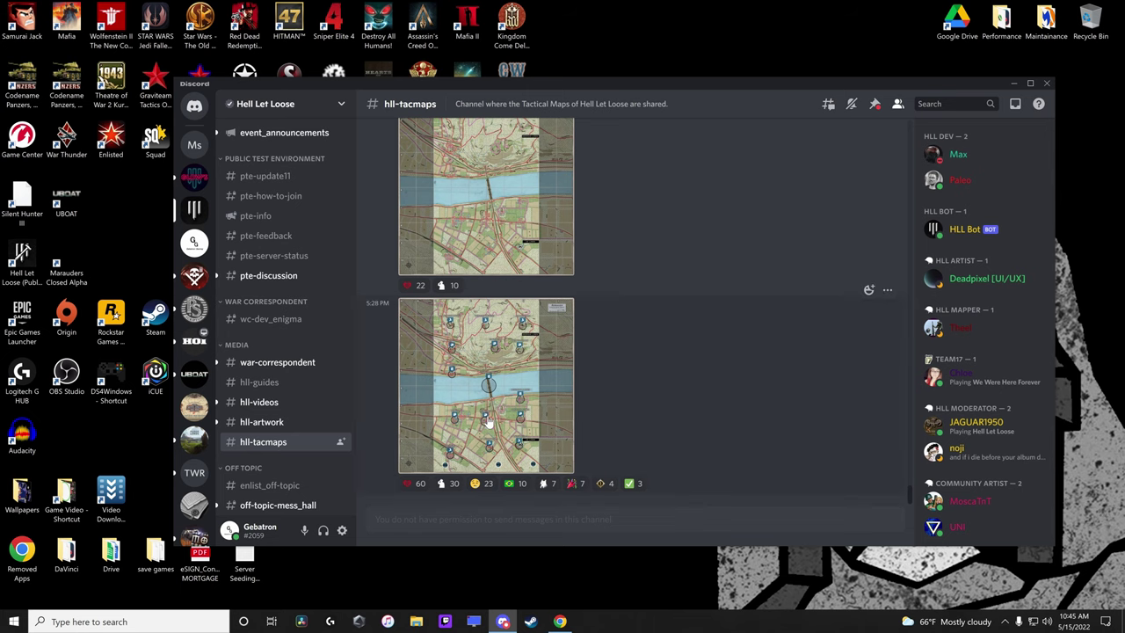
click(489, 422)
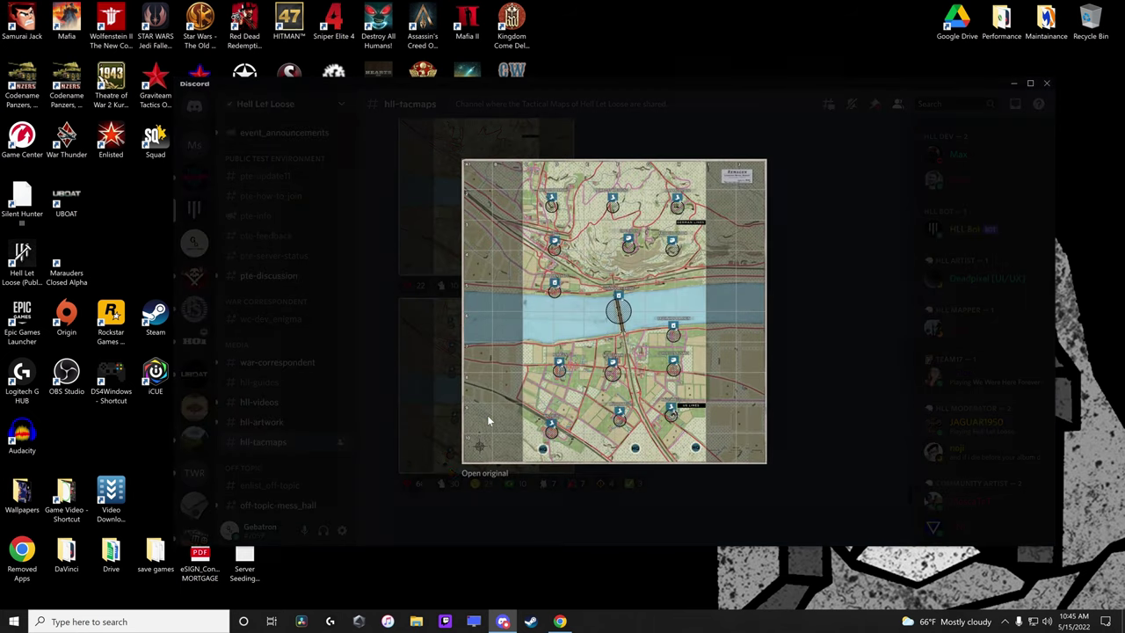
click(488, 474)
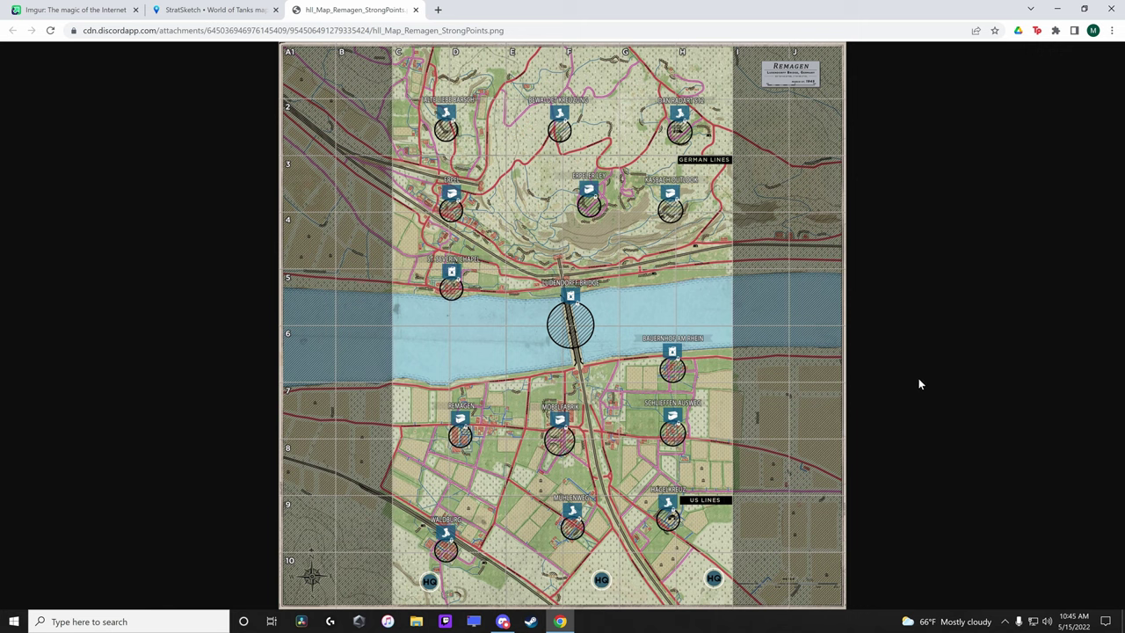
key(alt+F1)
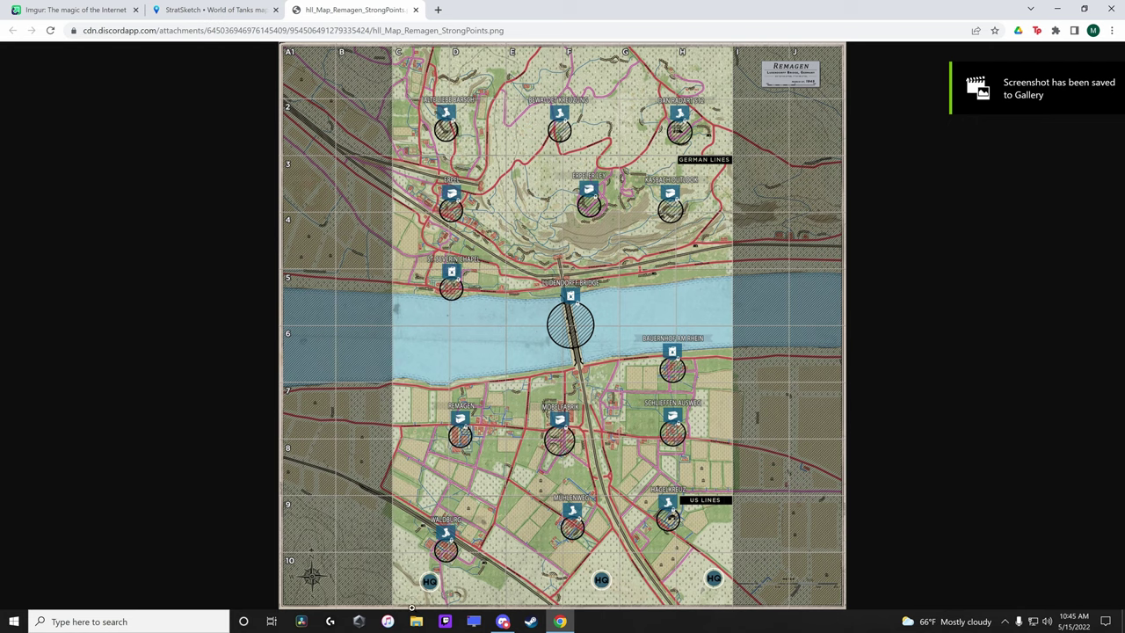
Step: Open the new desktop screenshot from the Desktop subfolder of Game Recordings > Stratsketch for viewing in Photos
click(415, 621)
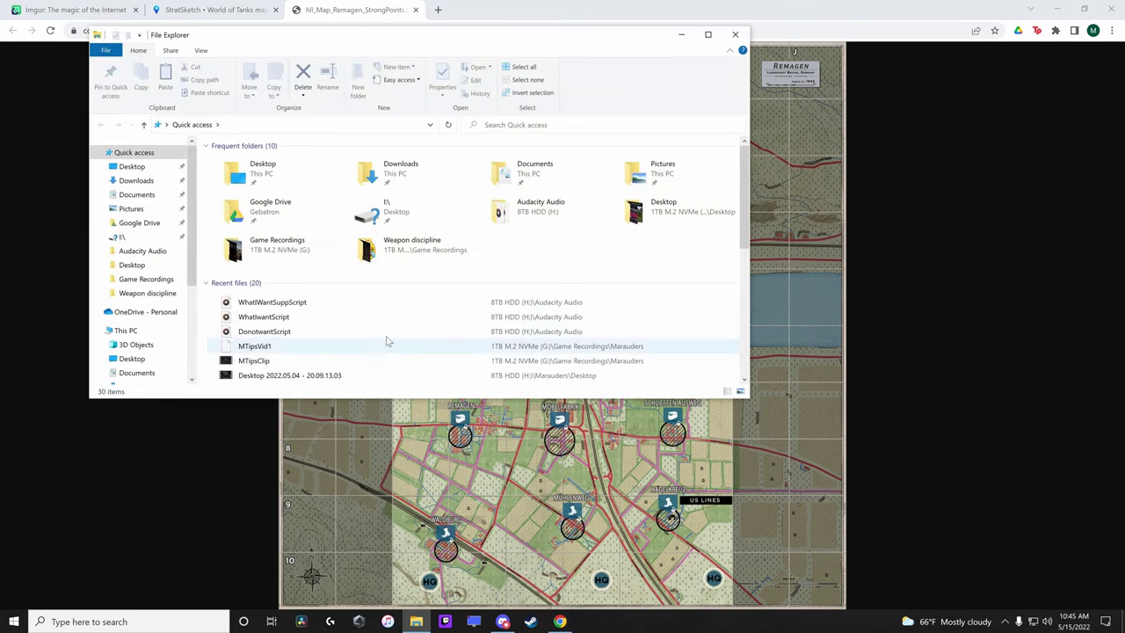
double_click(290, 250)
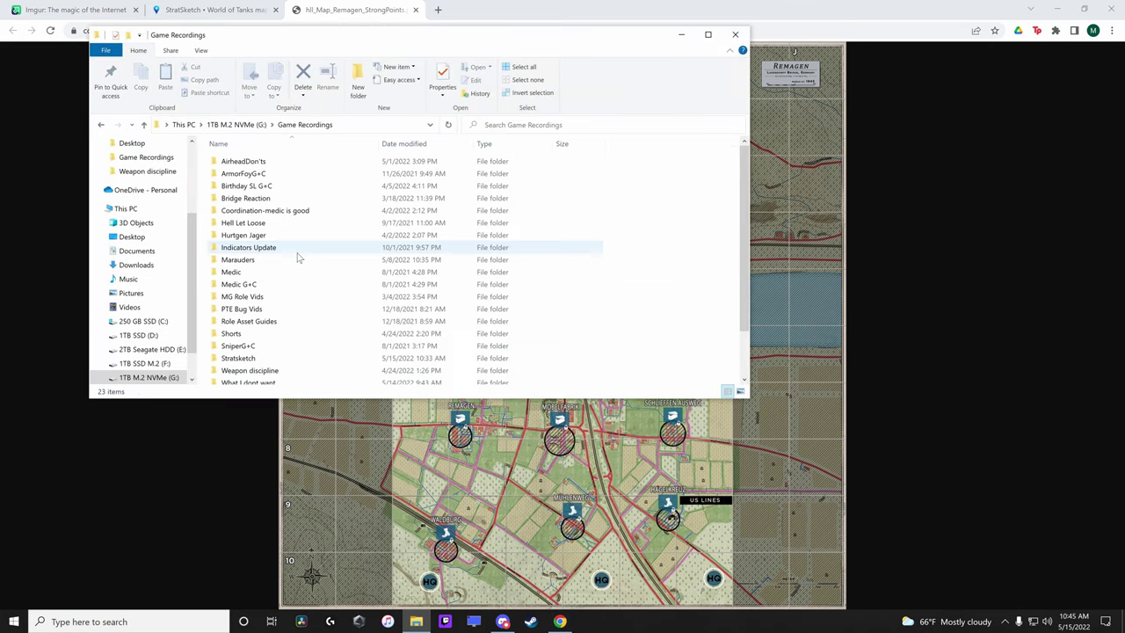
double_click(280, 359)
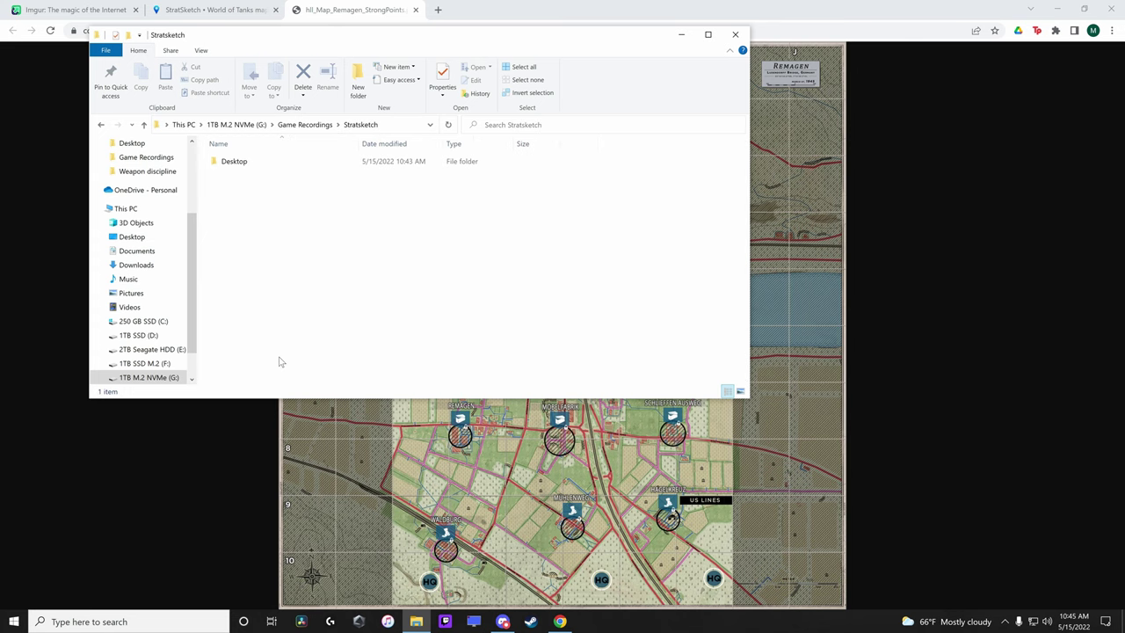
double_click(261, 163)
double_click(306, 189)
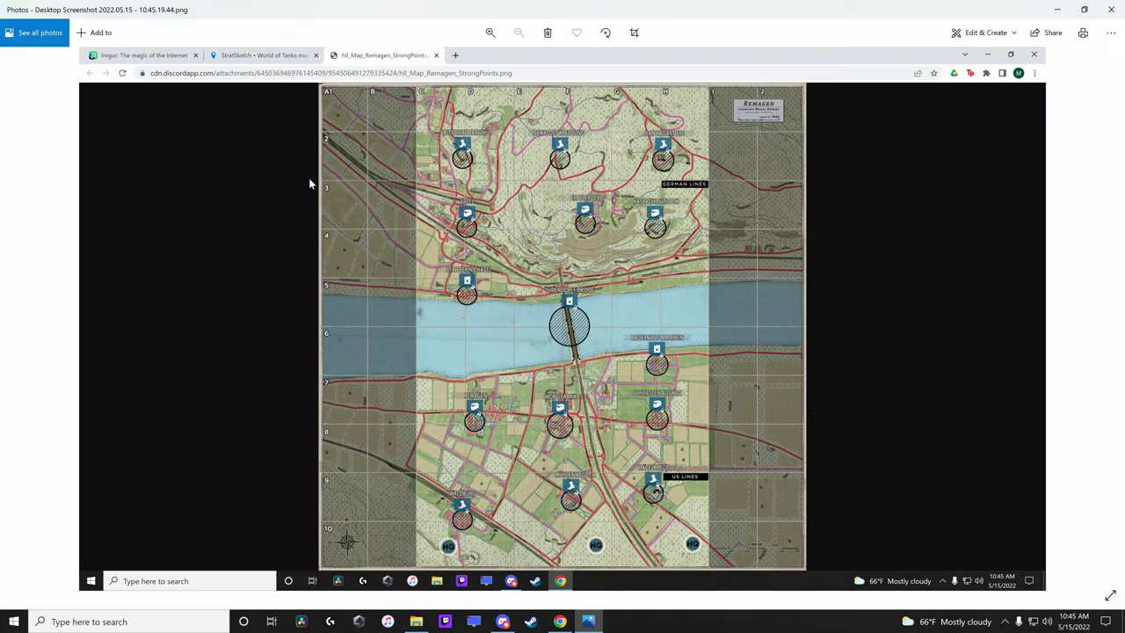
Step: Crop the screenshot to the edges of the Remagen map, save it over the original, and close Photos and File Explorer
click(985, 32)
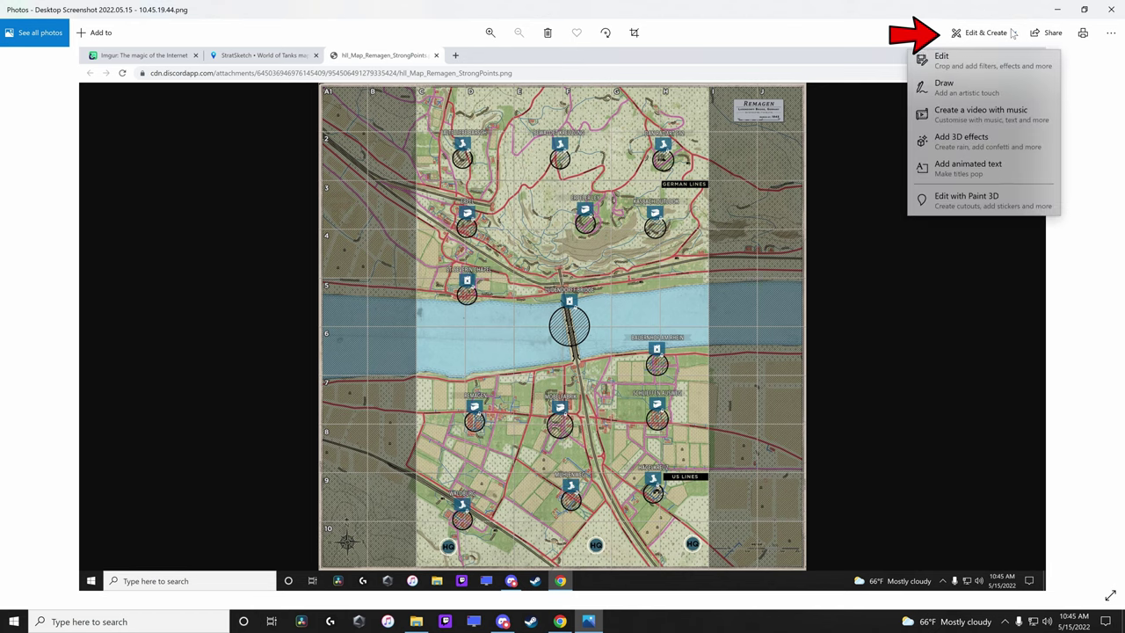
click(994, 63)
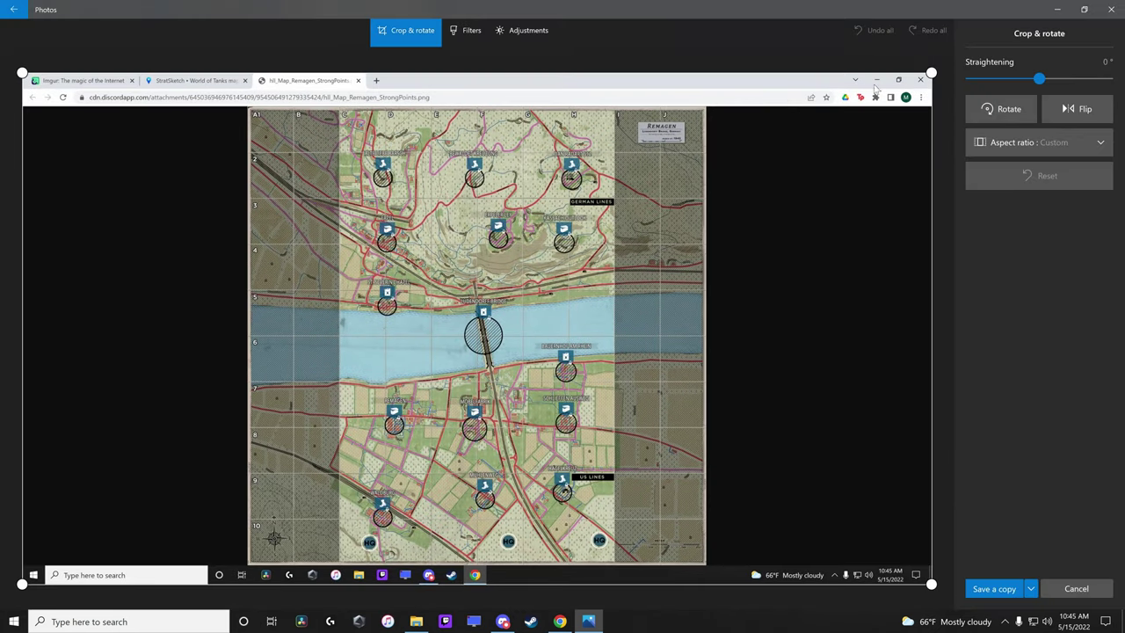
drag(931, 72, 706, 104)
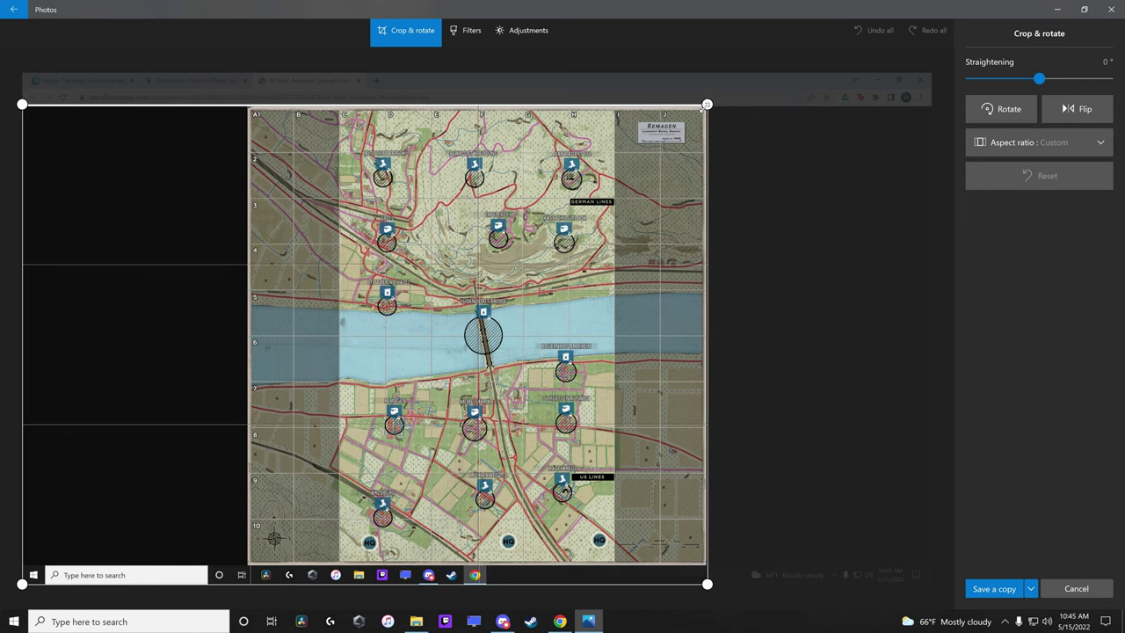
drag(106, 220, 345, 226)
drag(567, 586, 568, 563)
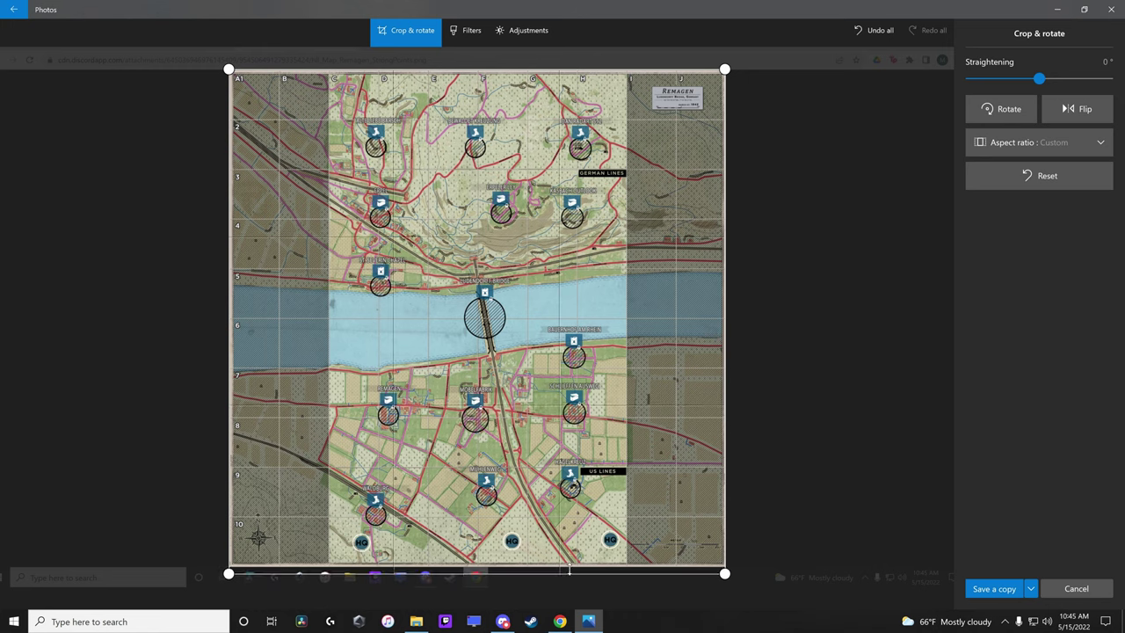
click(1028, 588)
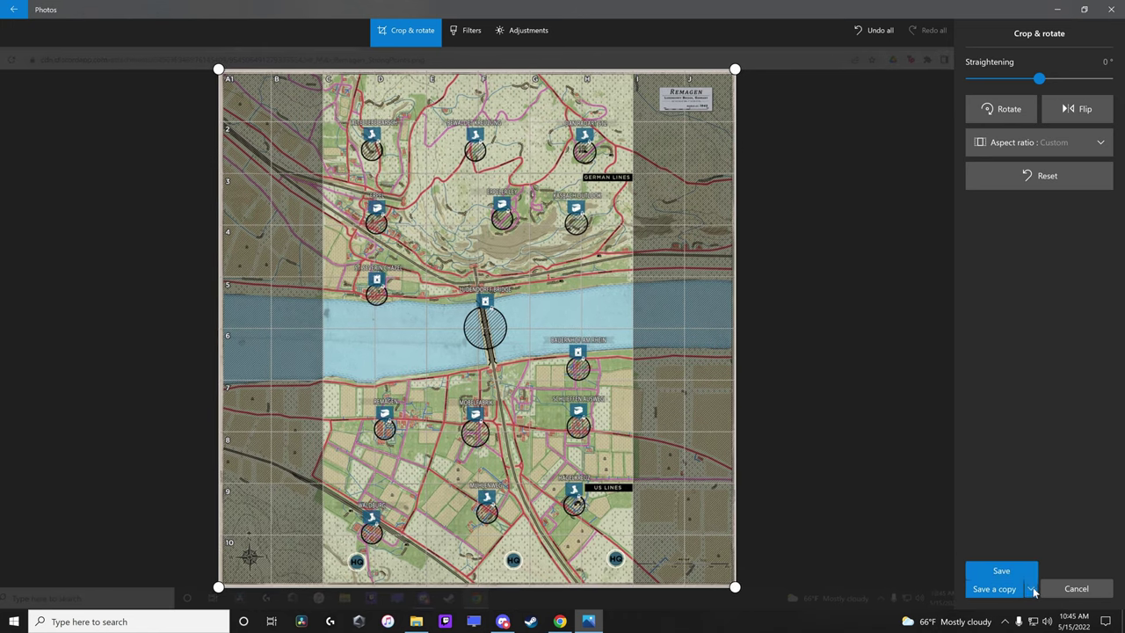
click(1018, 569)
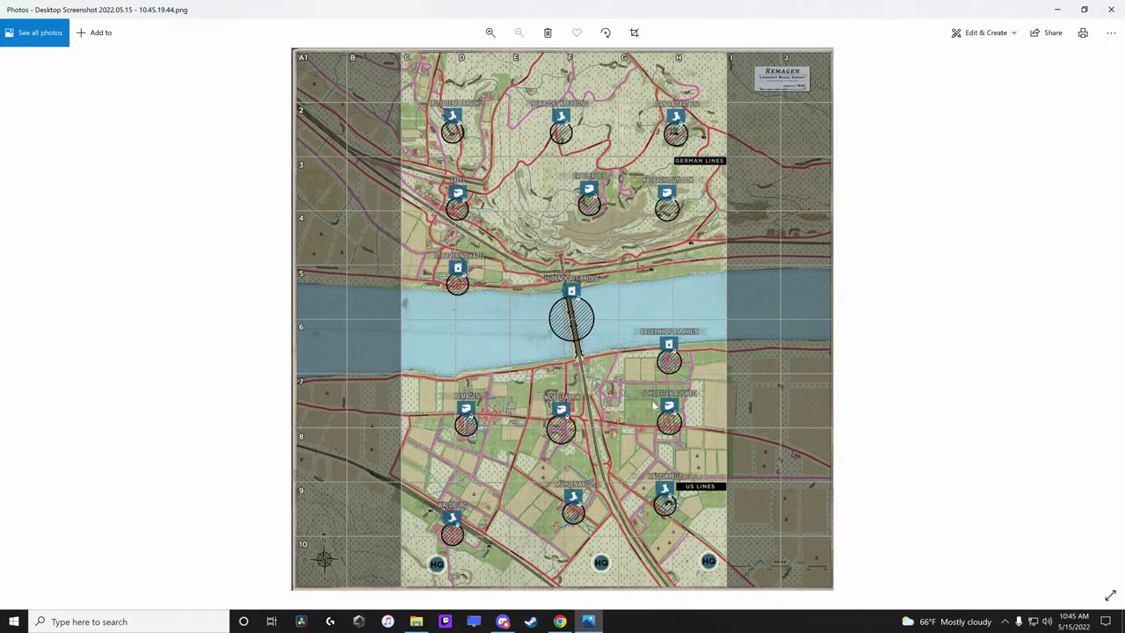
click(1114, 12)
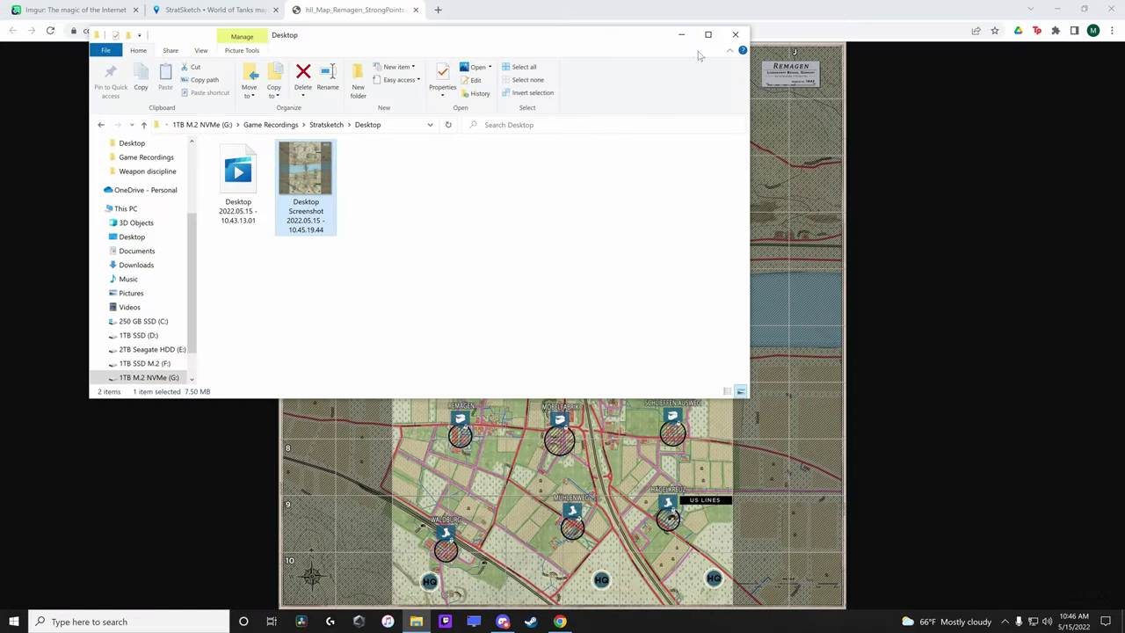
click(734, 34)
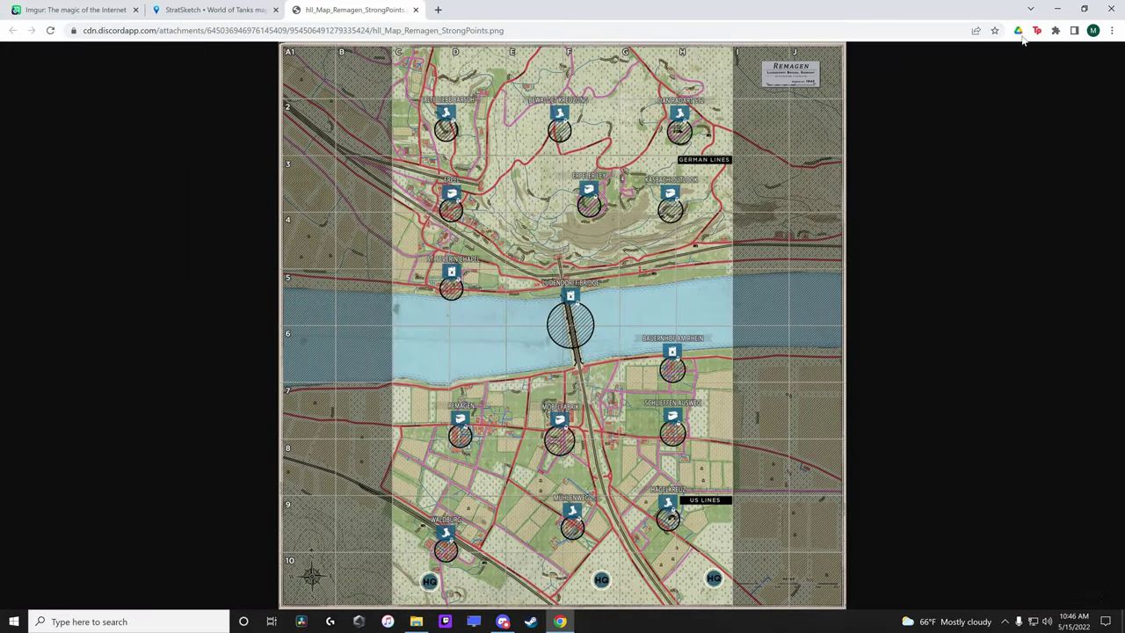
Step: Switch to Imgur and upload the cropped image Desktop Screenshot 2022.05.15 - 10.45.19.44
click(63, 12)
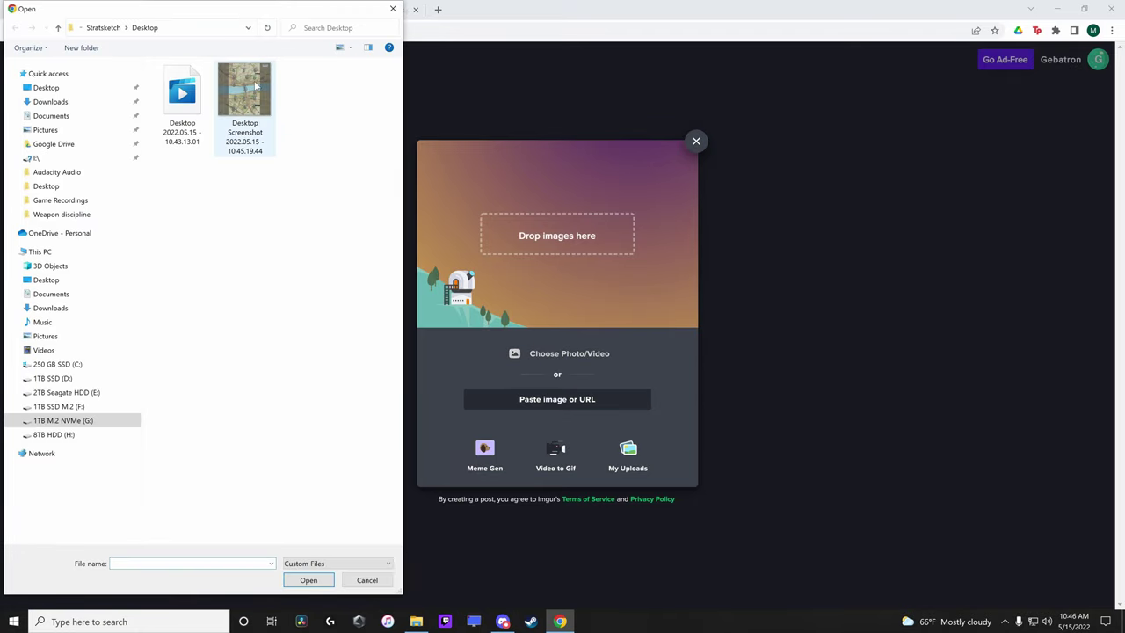
click(255, 85)
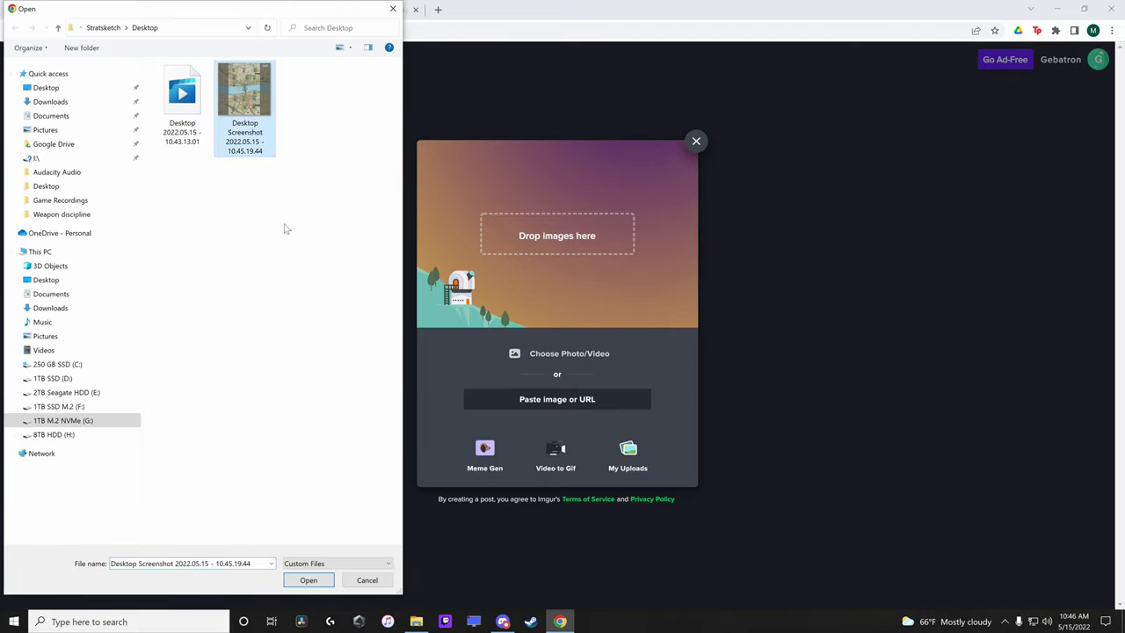
click(309, 580)
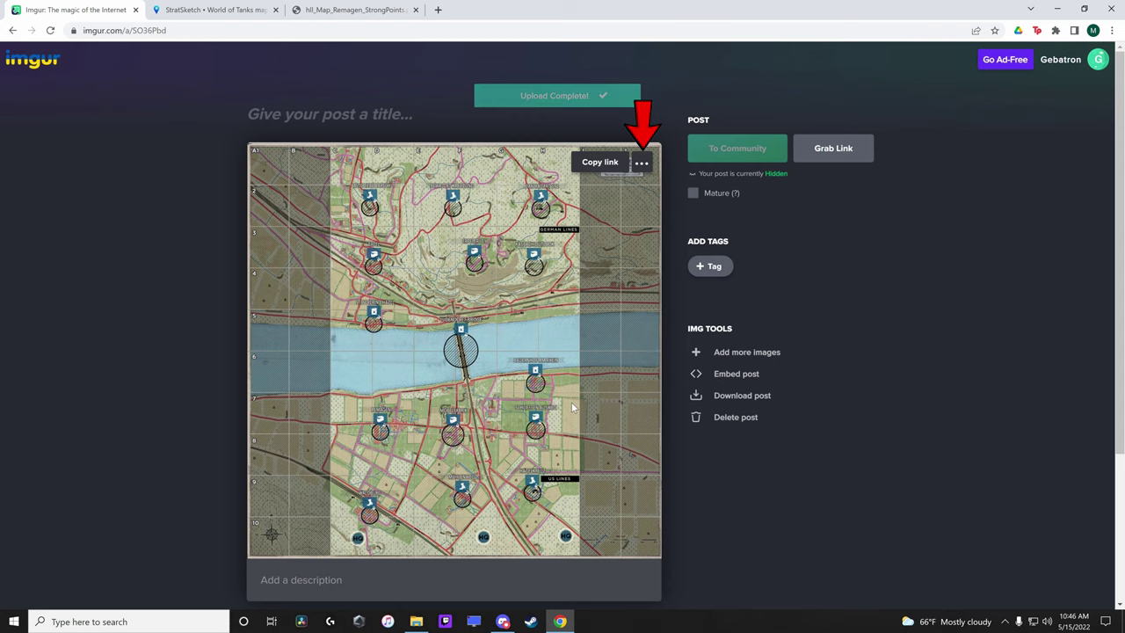
Step: Get the uploaded image's share links and copy the BBCode (Forums) link
click(642, 165)
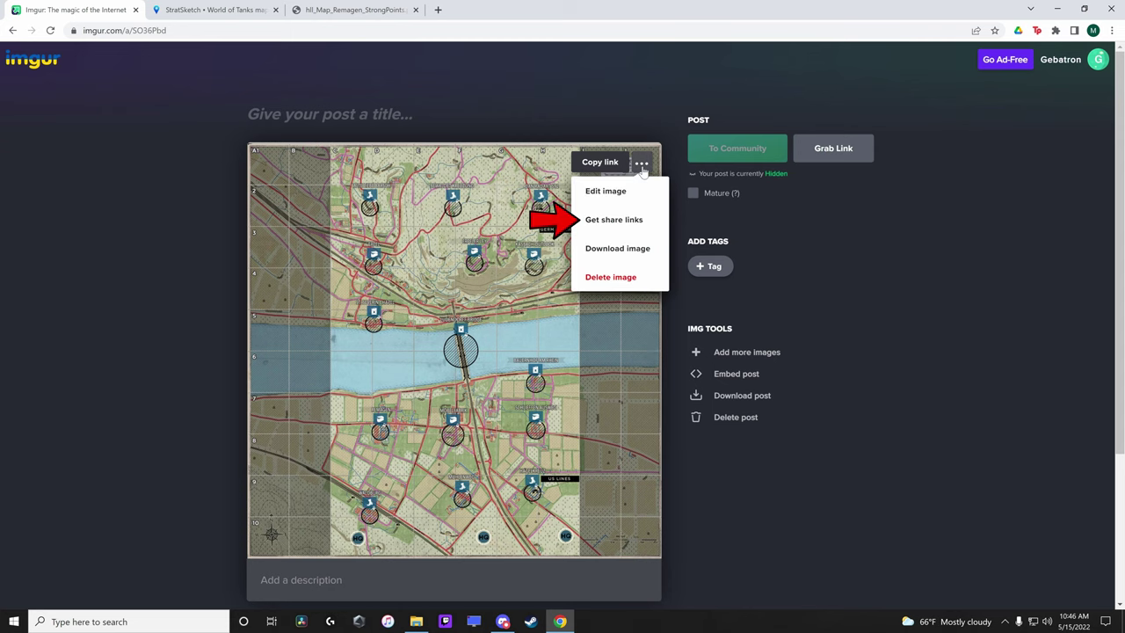
click(642, 226)
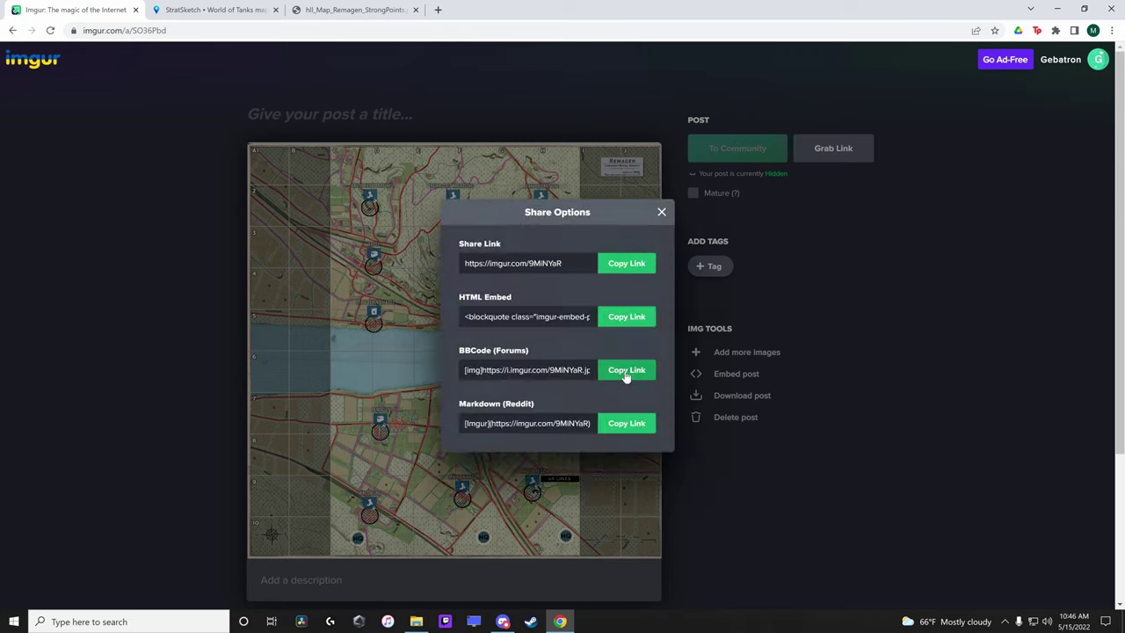
click(625, 370)
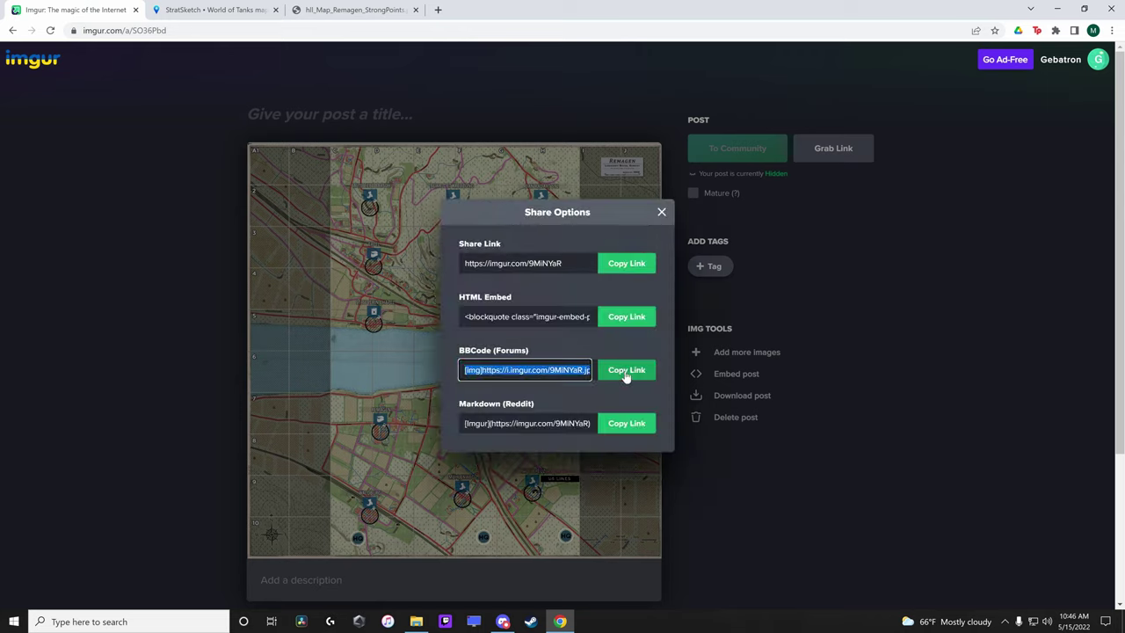
Step: Switch to StratSketch and start a new briefing with Custom Image as the map source
click(233, 14)
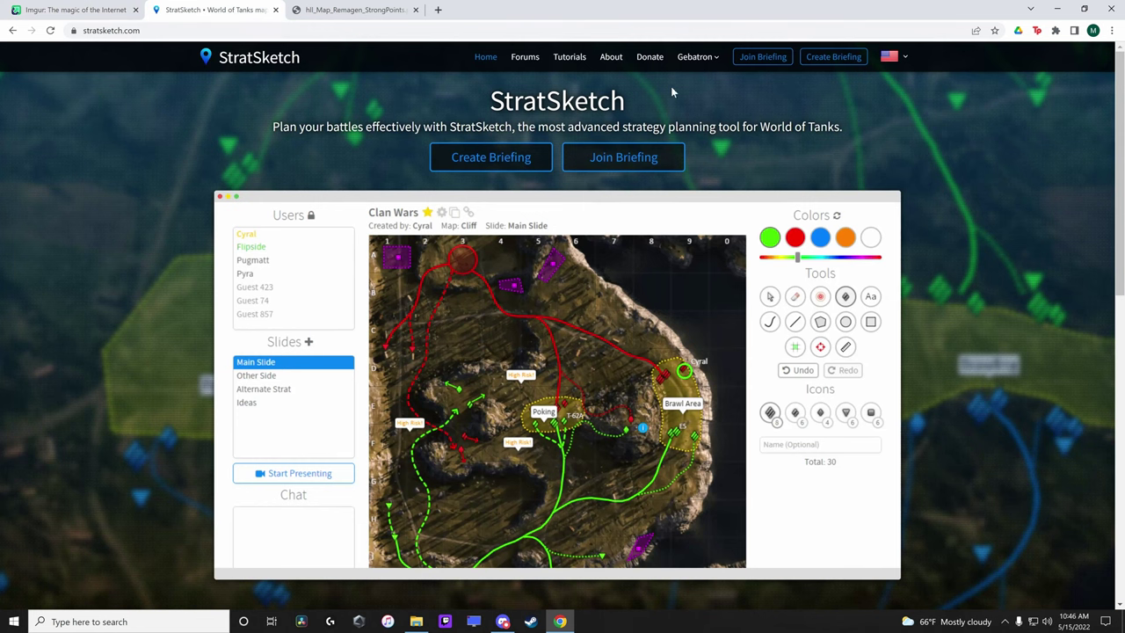
click(699, 58)
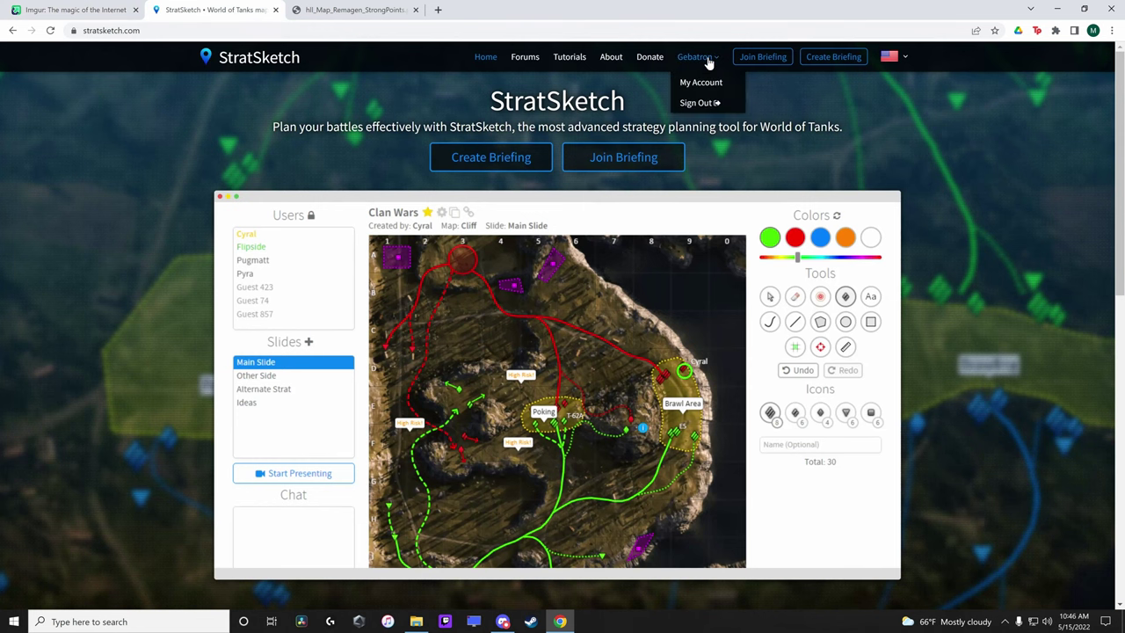
click(523, 155)
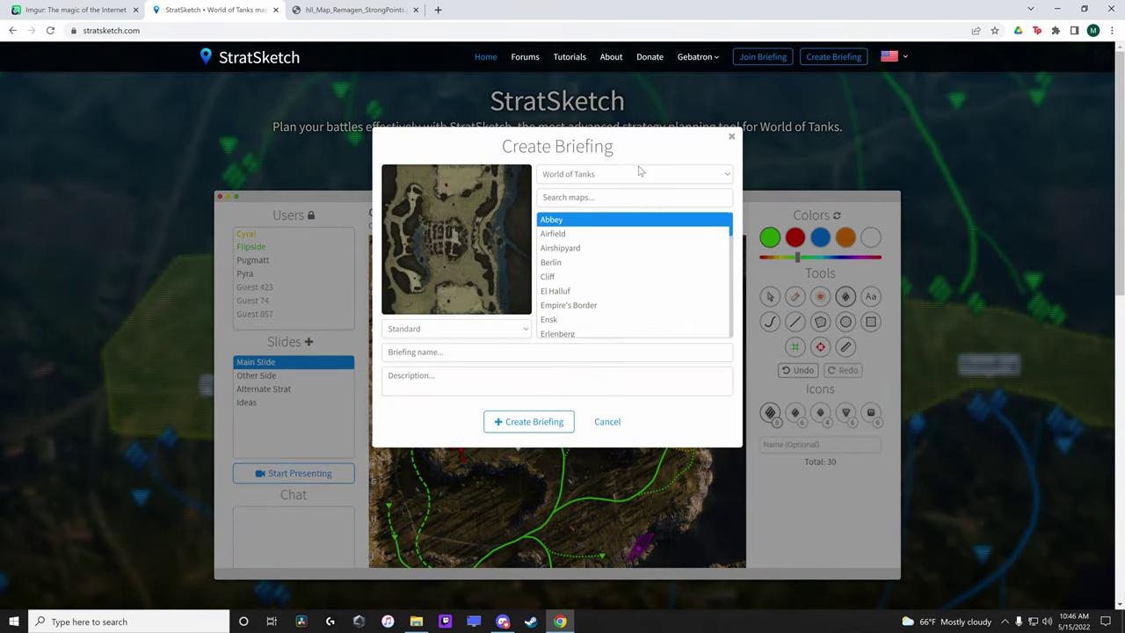
click(726, 179)
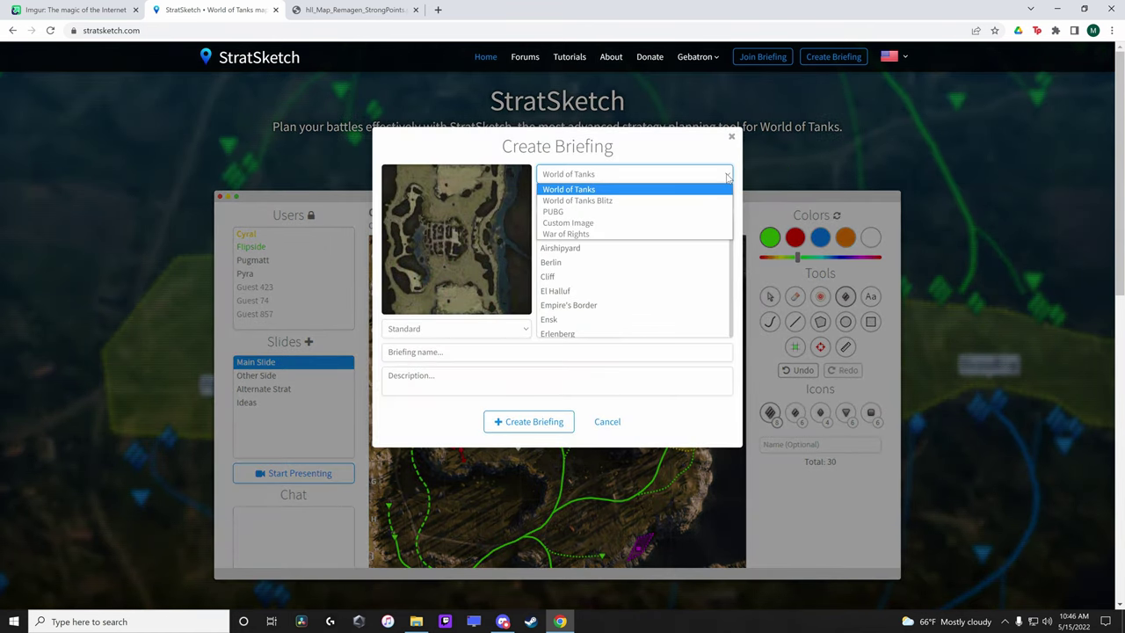
click(653, 223)
Step: Paste the copied BBCode link as the briefing's image URL
click(445, 333)
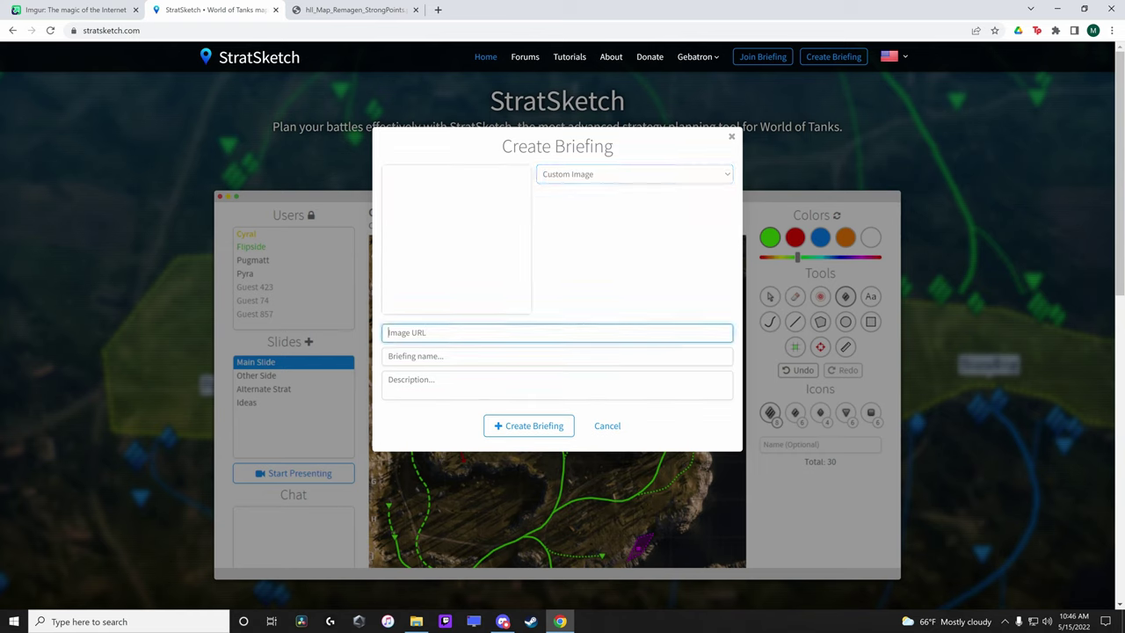
right_click(444, 334)
click(501, 472)
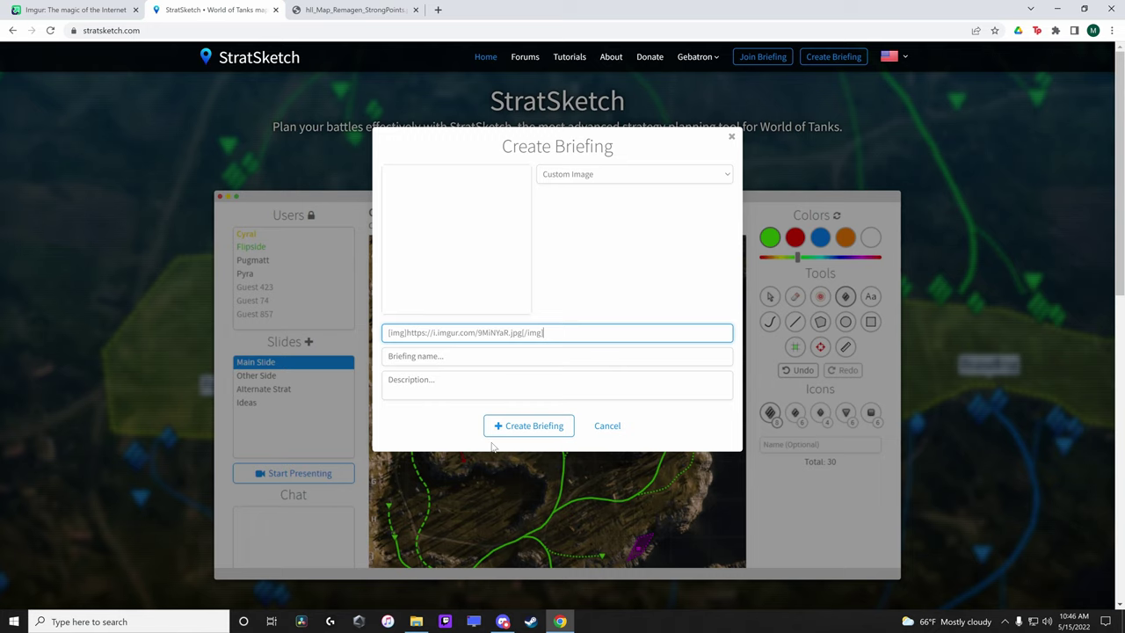
Step: Remove the leading [img] tag from the image URL, name the briefing k and create it
drag(406, 332, 380, 345)
key(BackSpace)
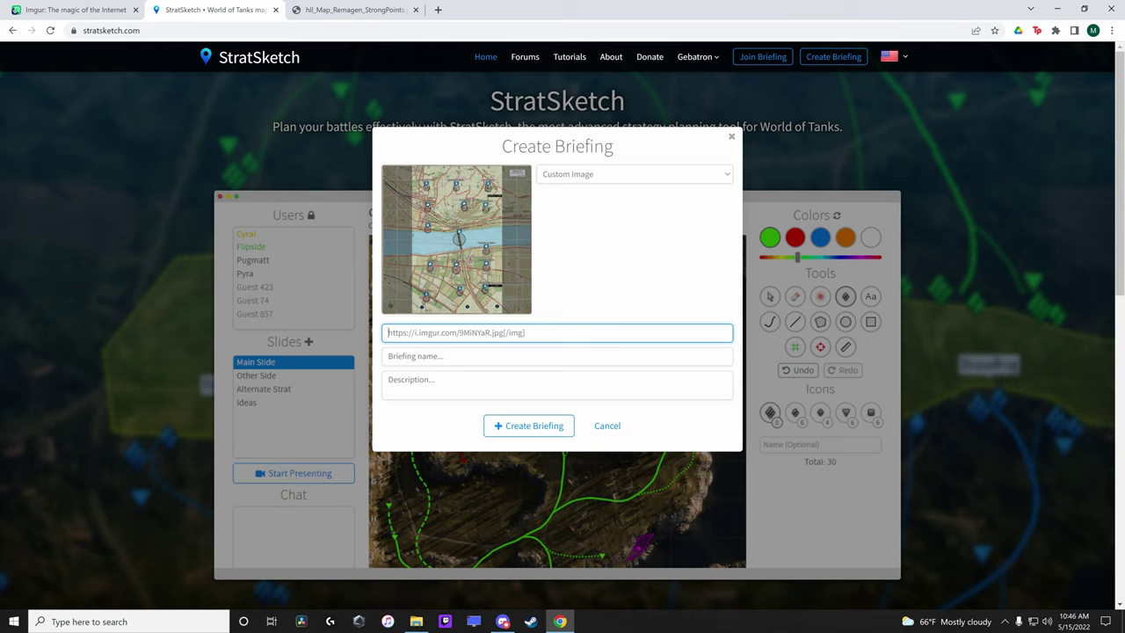
click(387, 356)
text(k)
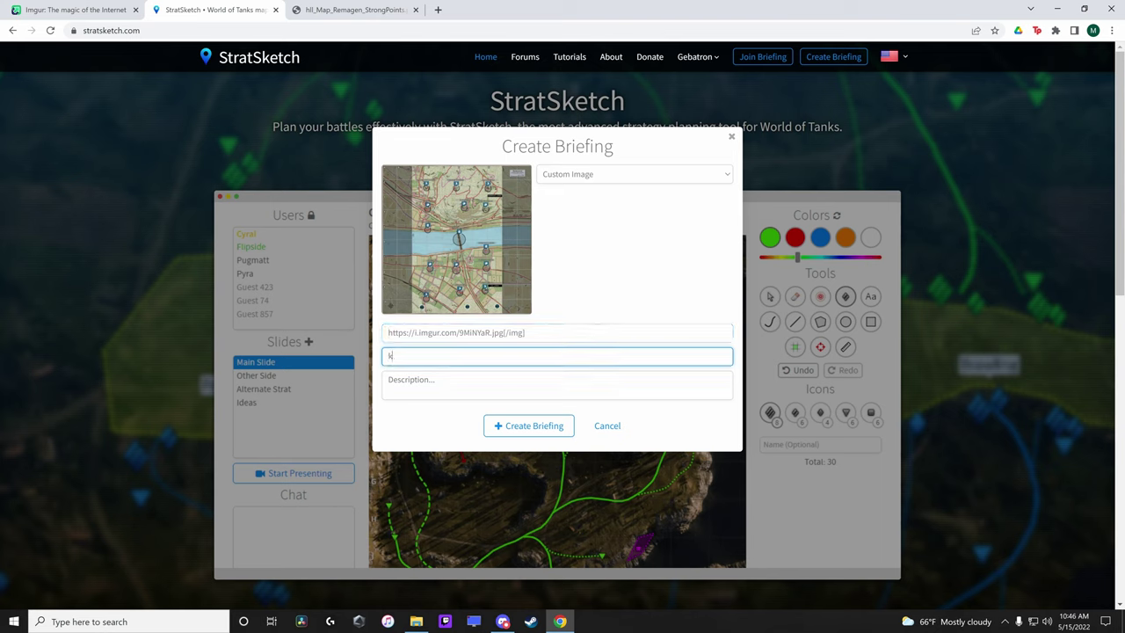
click(536, 427)
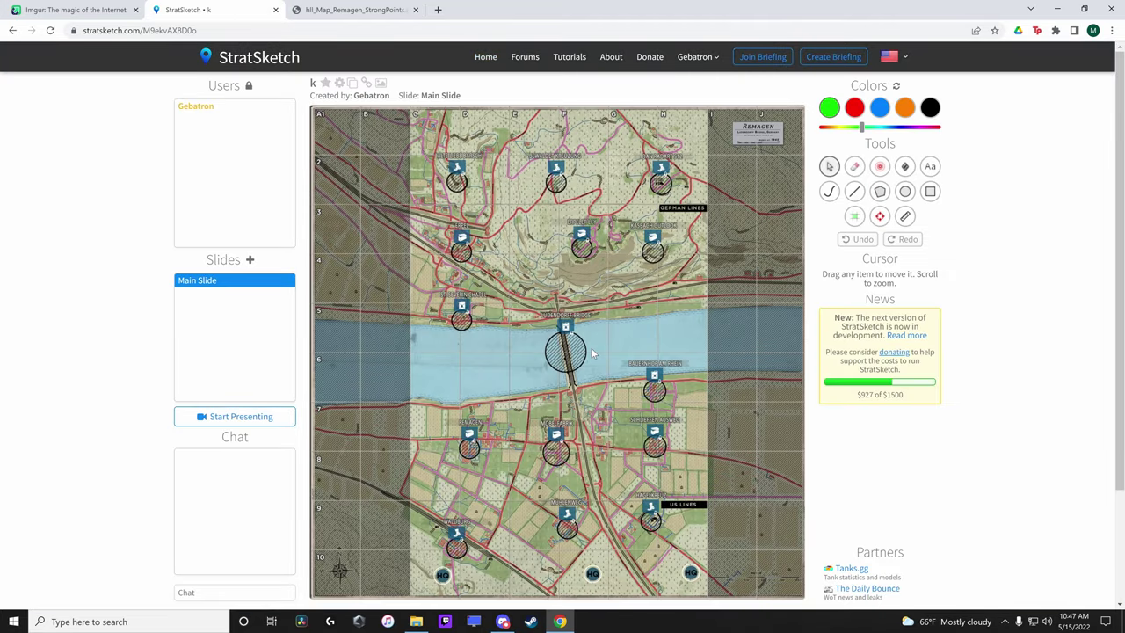
Step: Draw three green dashed freehand arrows across the Remagen map
click(829, 190)
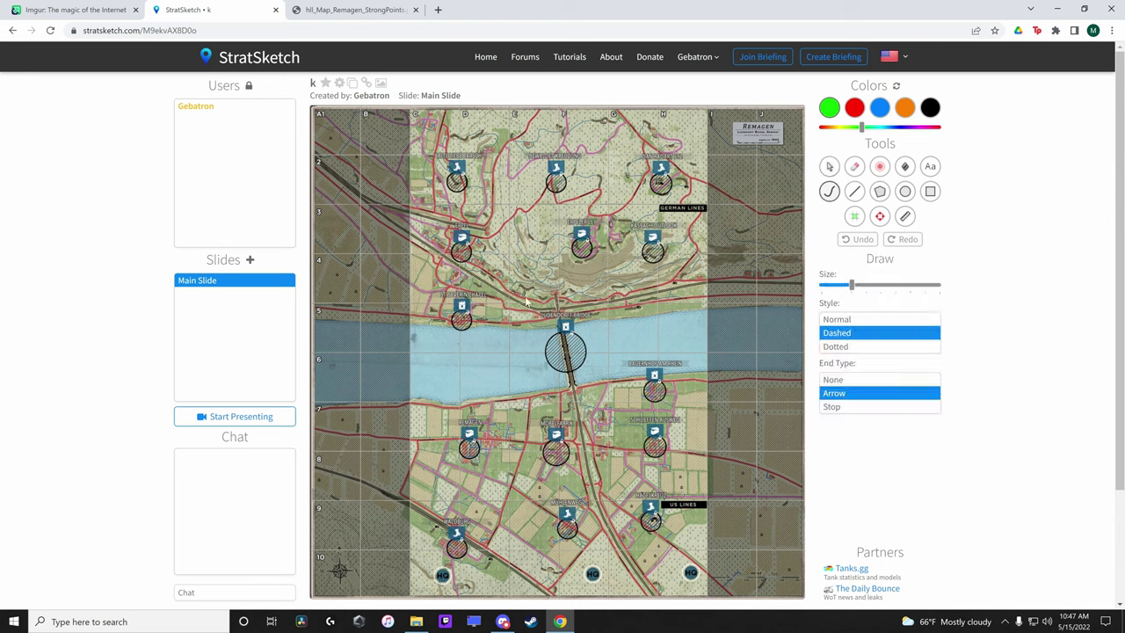
drag(531, 233, 590, 463)
drag(725, 185, 580, 282)
drag(380, 311, 503, 297)
Step: Undo the three arrows drawn on the Remagen map
click(850, 241)
click(851, 241)
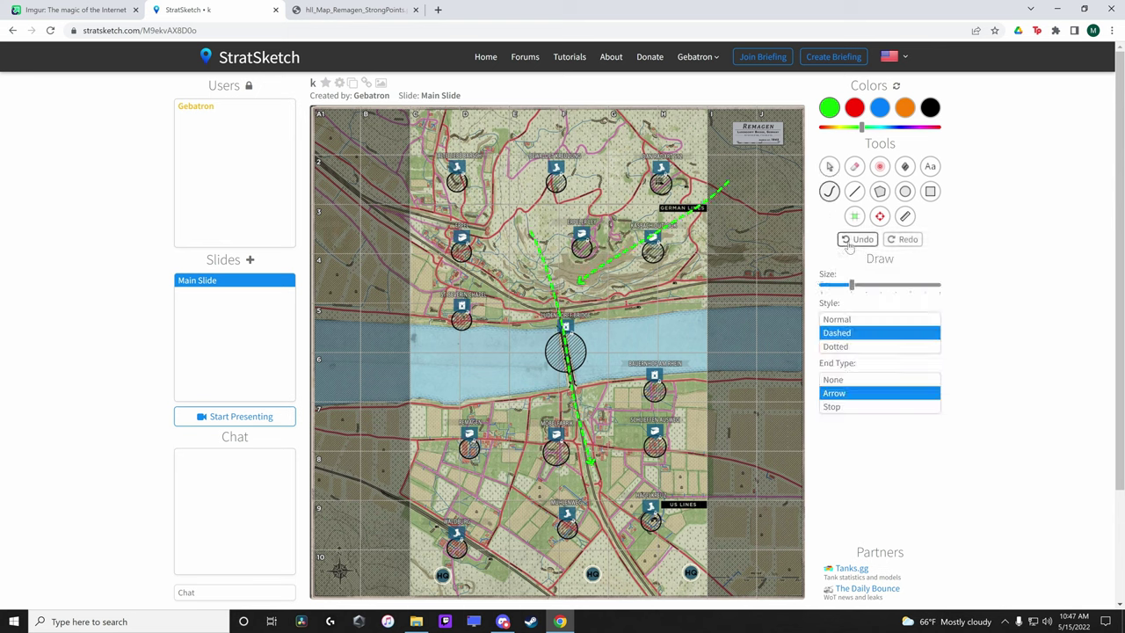
click(850, 243)
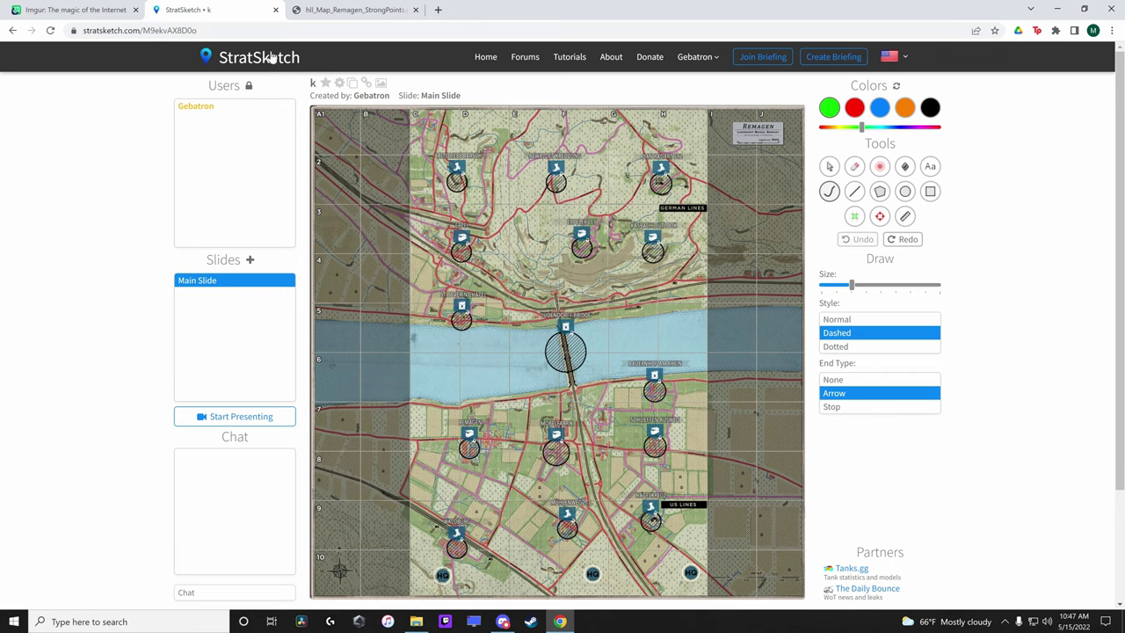
Step: Copy briefing k's web address, switch to Discord and post it in the general channel of Gebatron Gaming
key(ctrl+l)
right_click(190, 31)
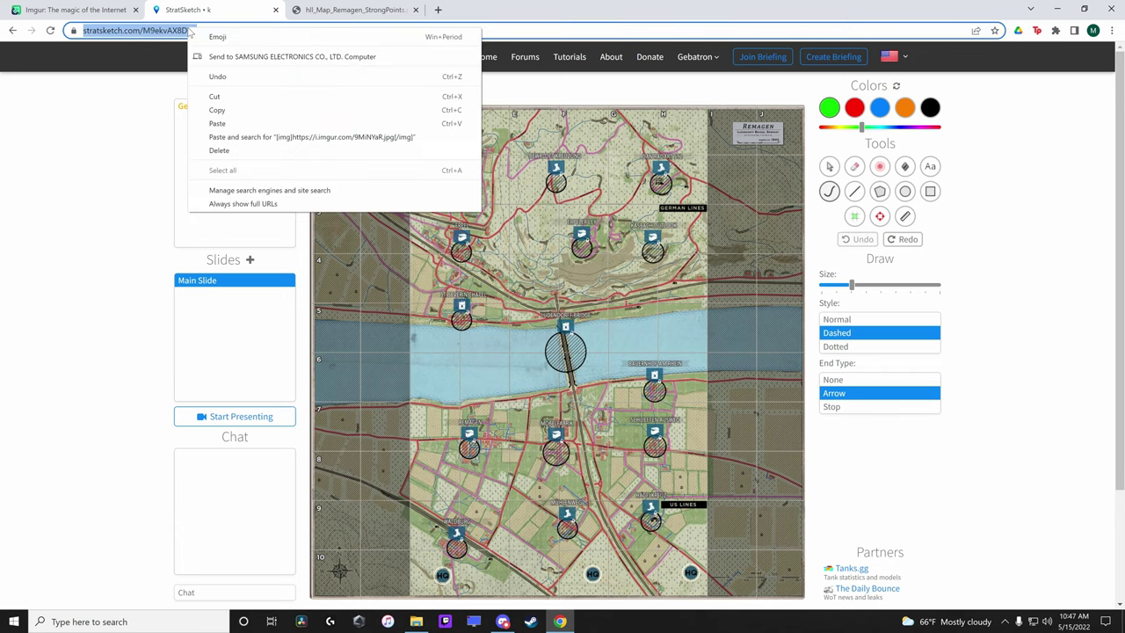
click(276, 97)
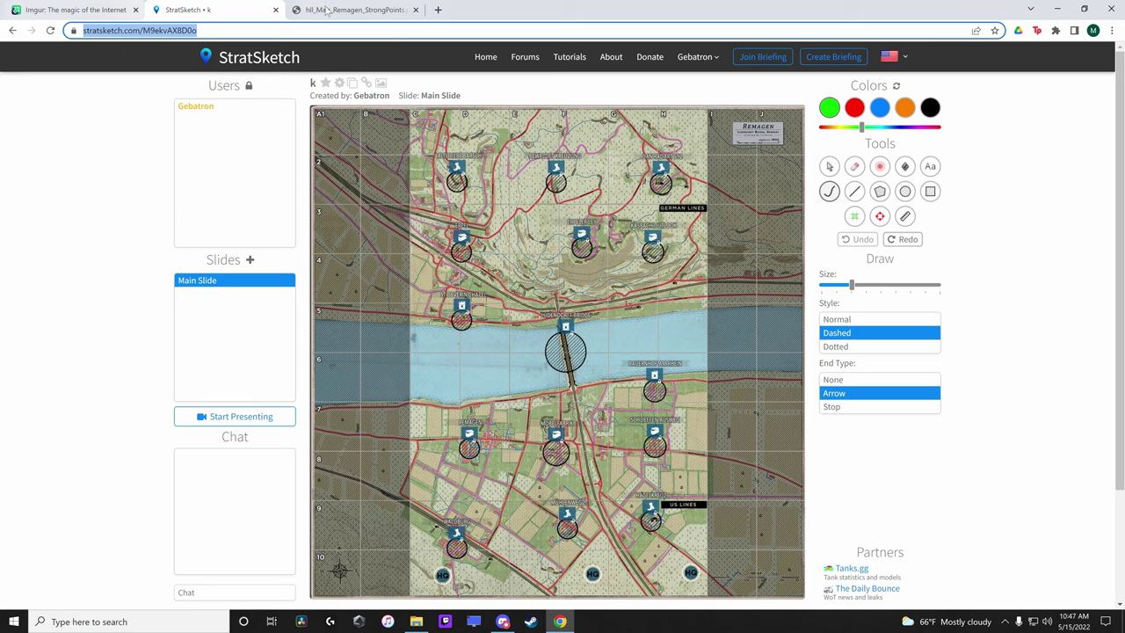
click(503, 622)
right_click(452, 517)
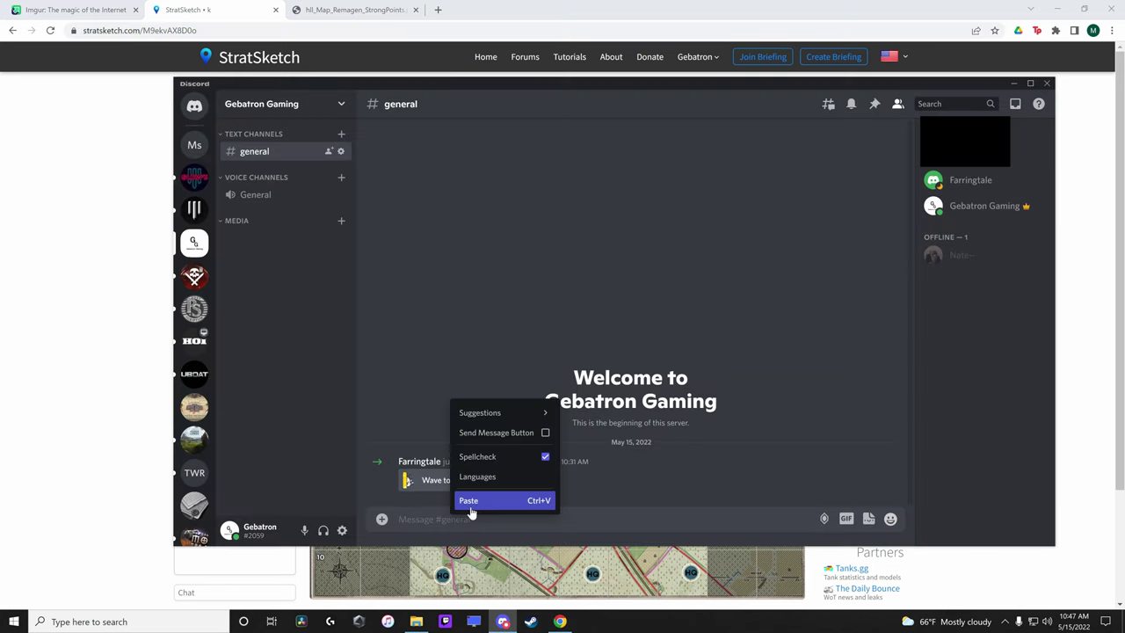
click(469, 500)
key(Return)
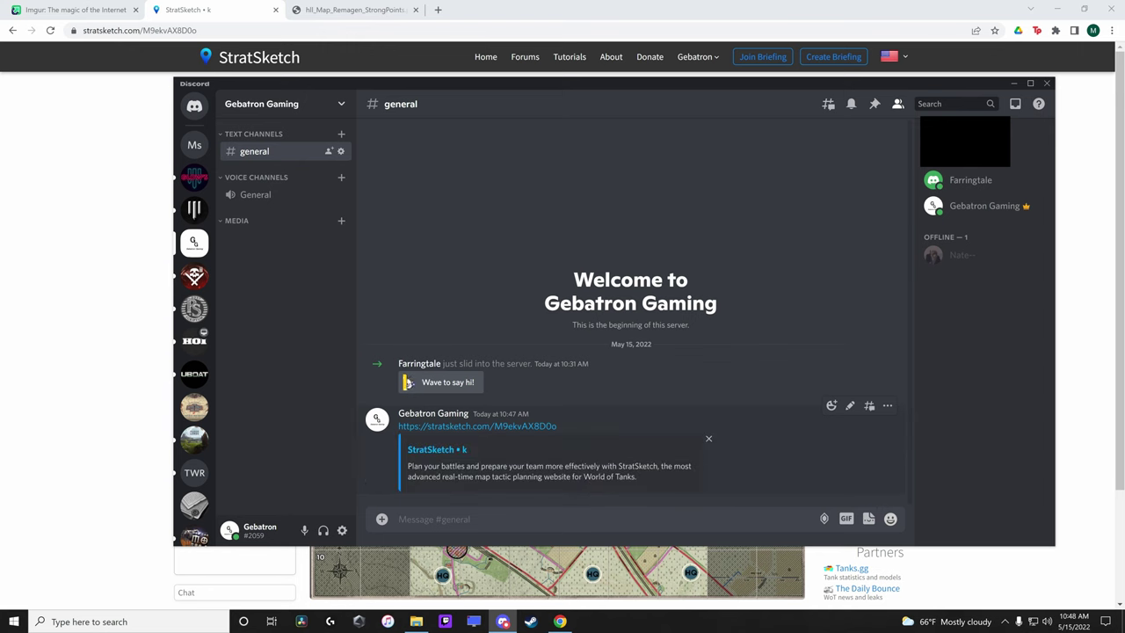
Step: Return to StratSketch and give the other participant in briefing k the Editor rank
click(229, 22)
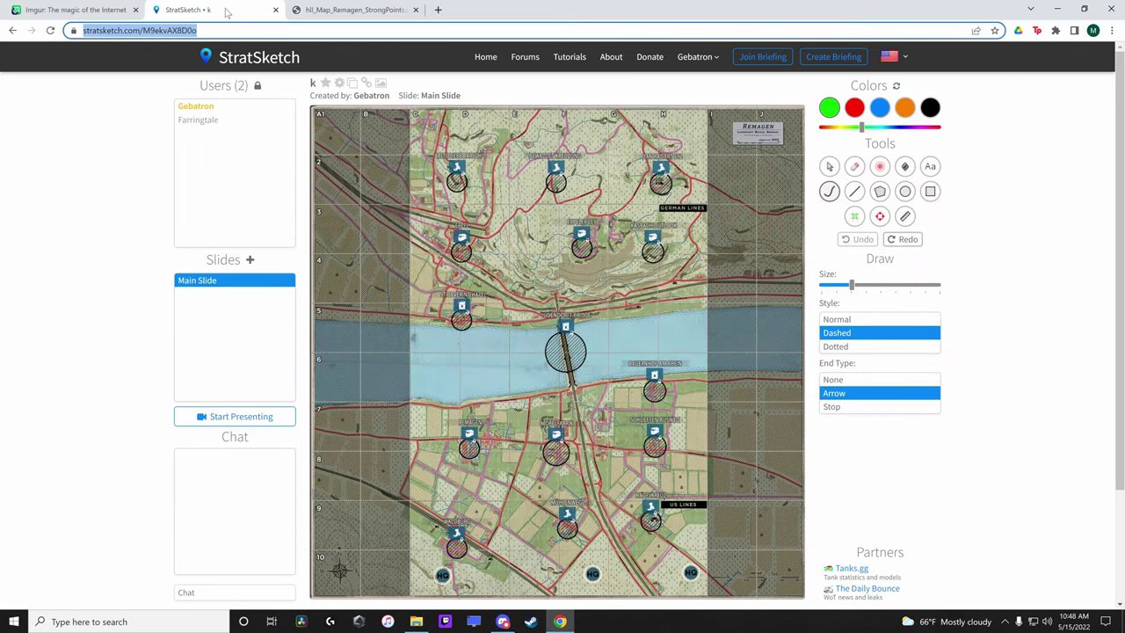
click(226, 124)
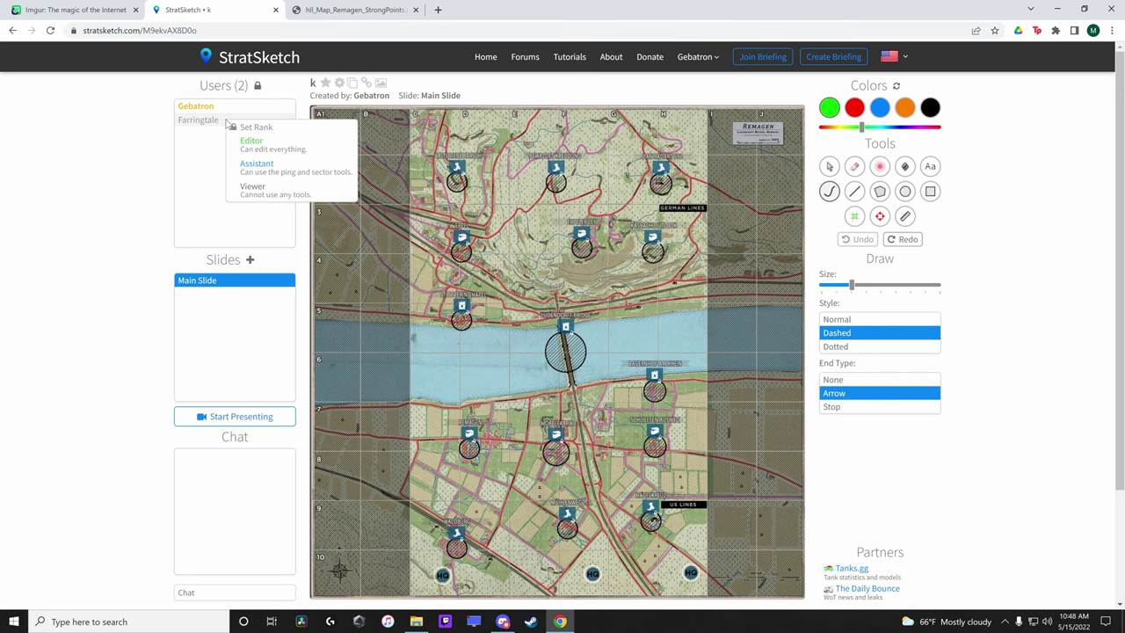
click(303, 152)
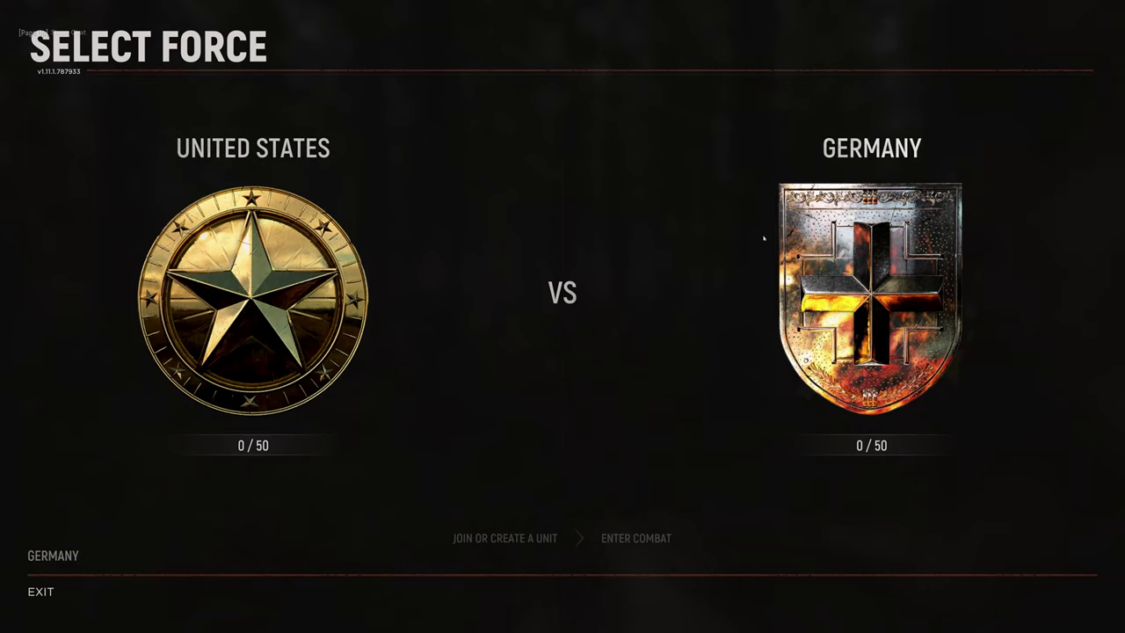
Step: In Hell Let Loose, join the United States force as commander and bring up the Hürtgen Forest map
click(211, 308)
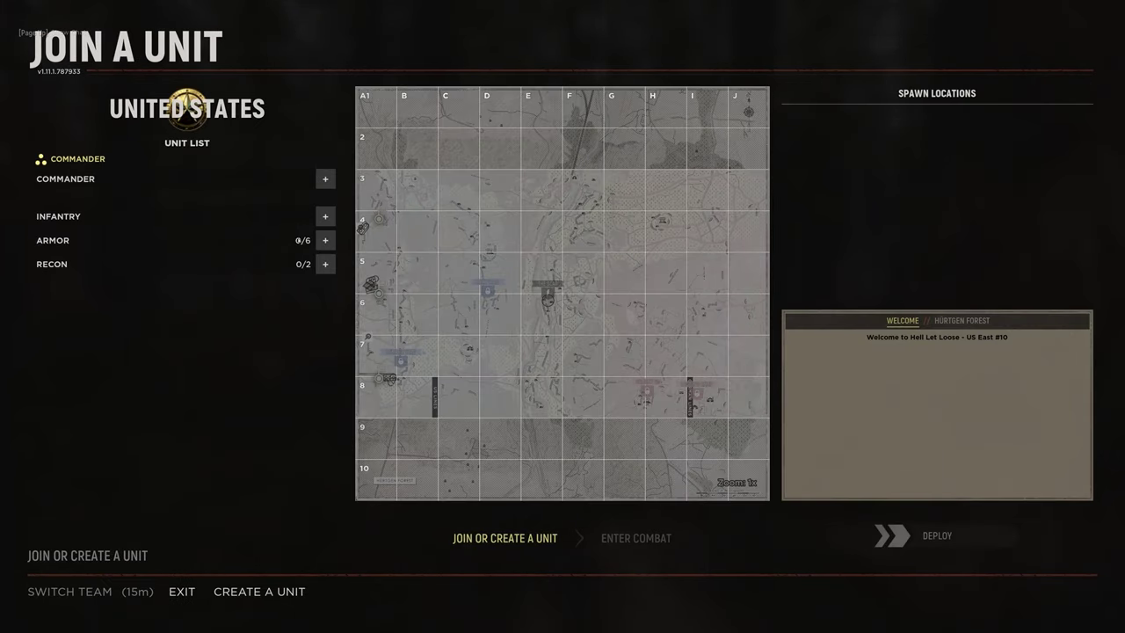
click(325, 179)
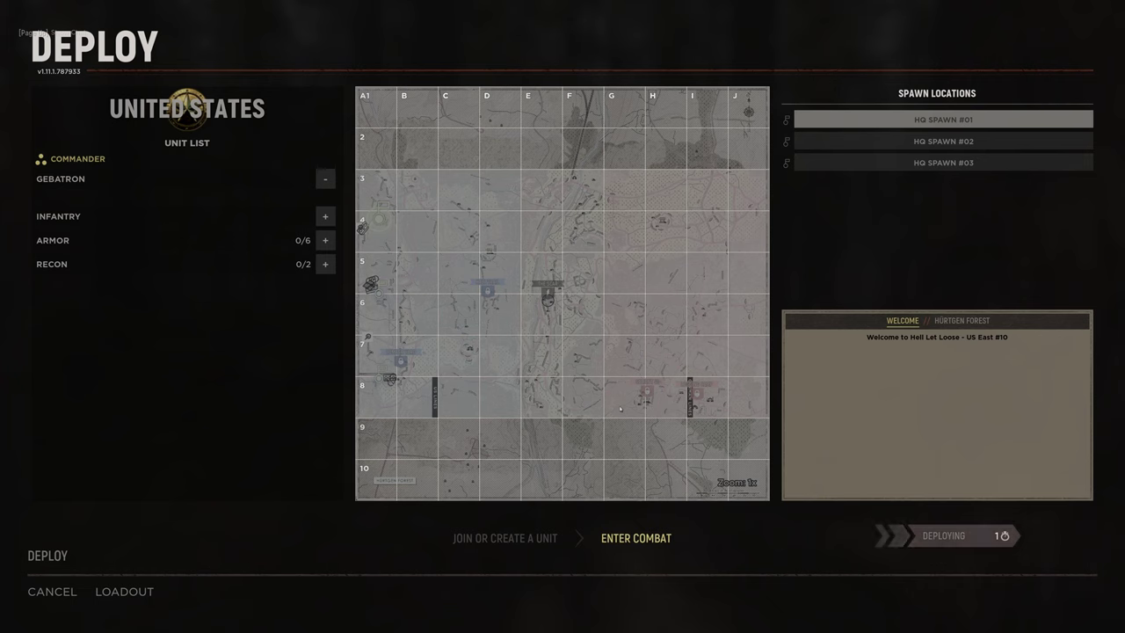
key(m)
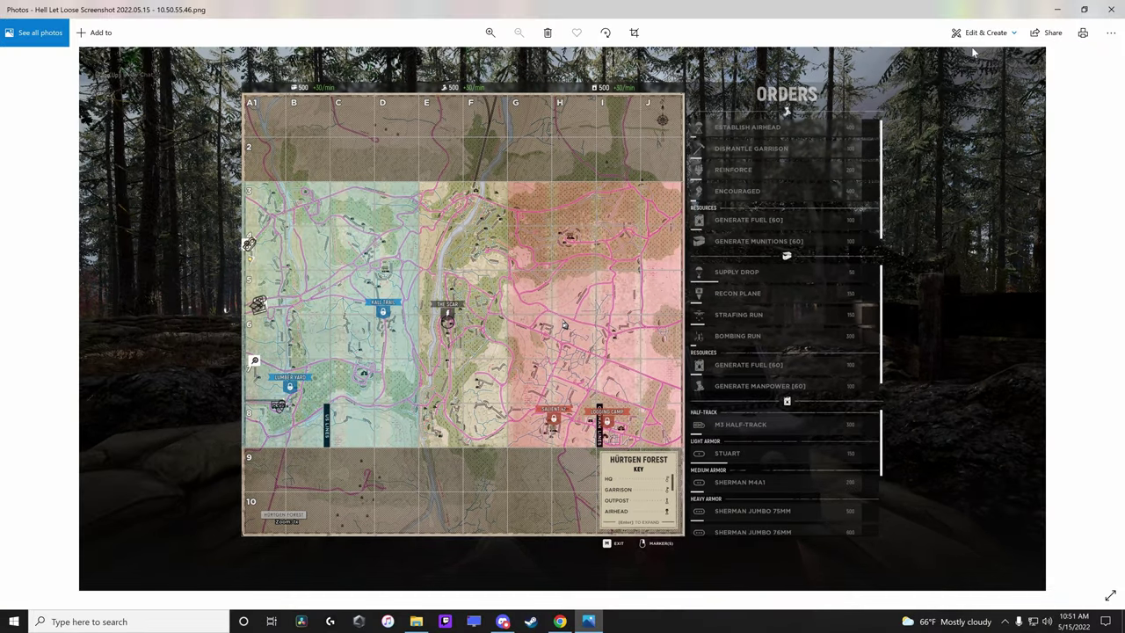
Step: Crop Hell Let Loose Screenshot 2022.05.15 - 10.50.55.46 to its map in Photos, then switch to Imgur and add the image to the existing post
click(986, 32)
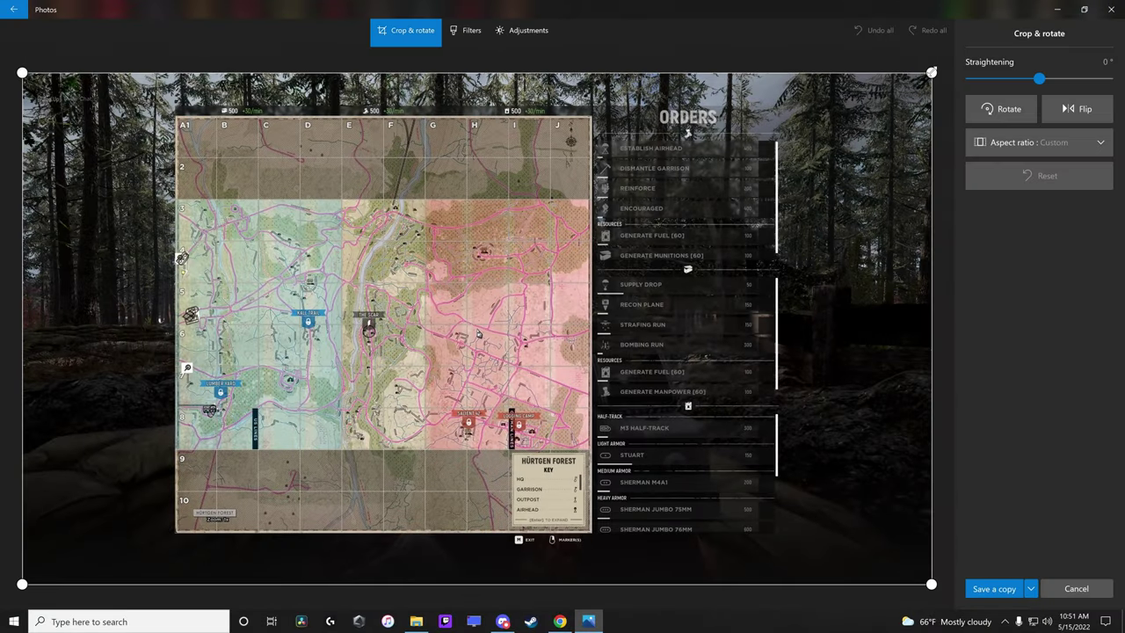
drag(932, 70, 677, 93)
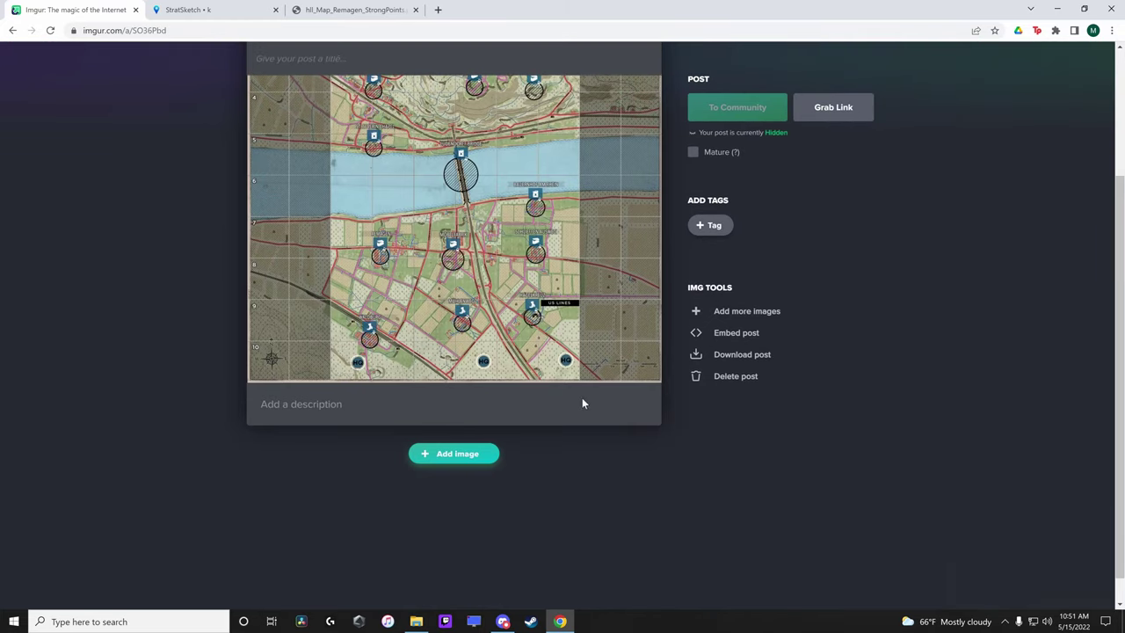
click(484, 455)
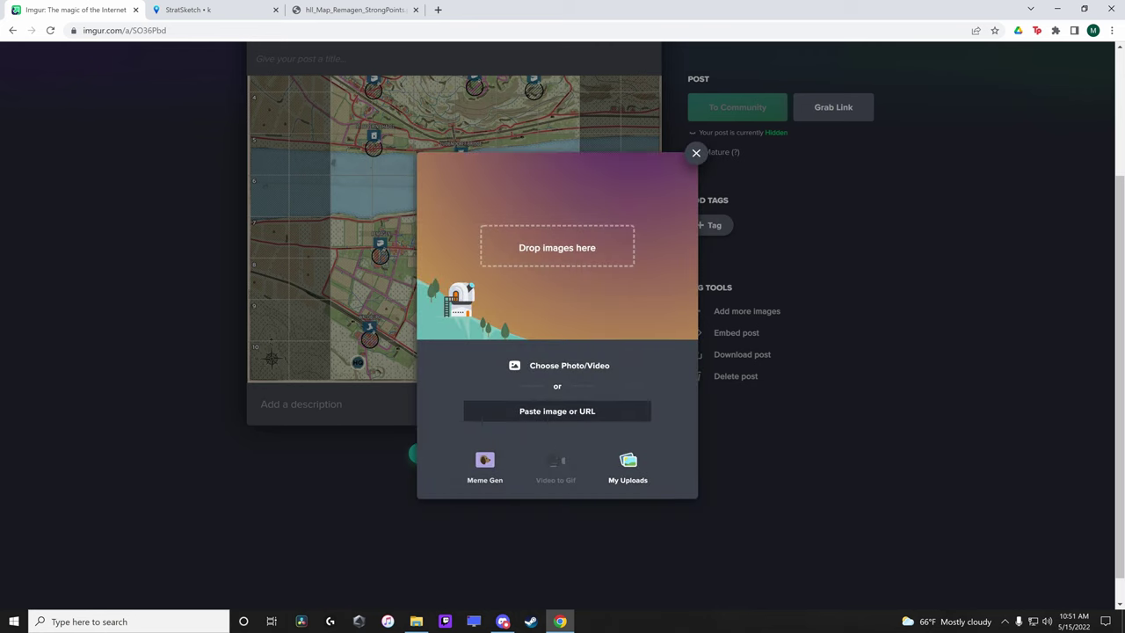
click(566, 367)
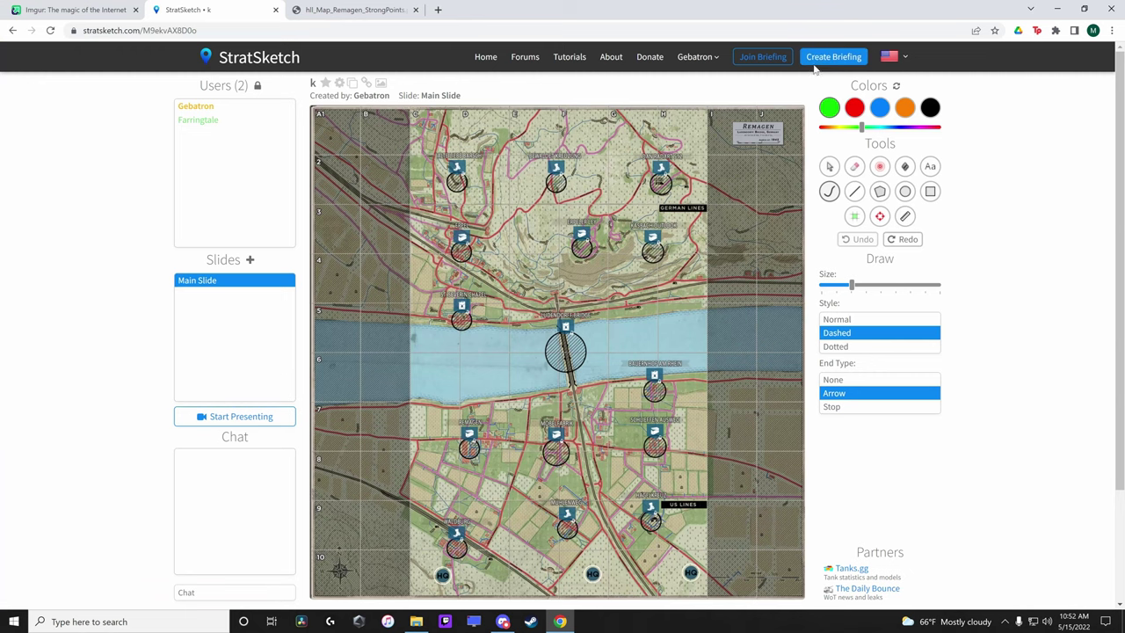
Step: Start a new StratSketch briefing from a Custom Image, using the copied Imgur link without its leading [img] tag
click(821, 61)
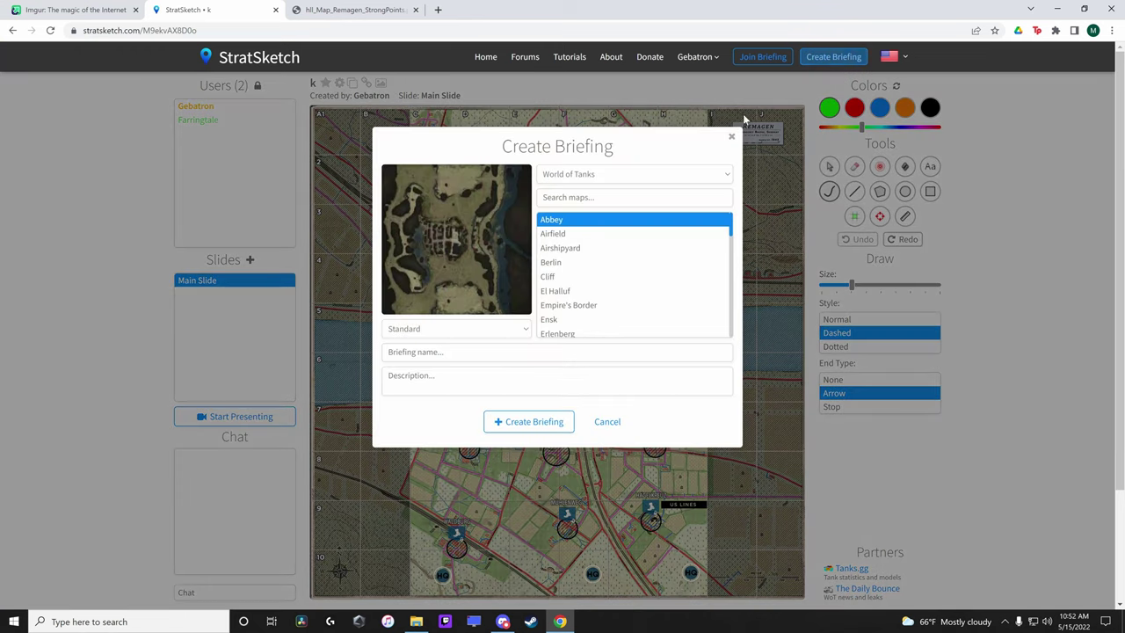
click(728, 178)
click(648, 220)
click(456, 333)
right_click(456, 333)
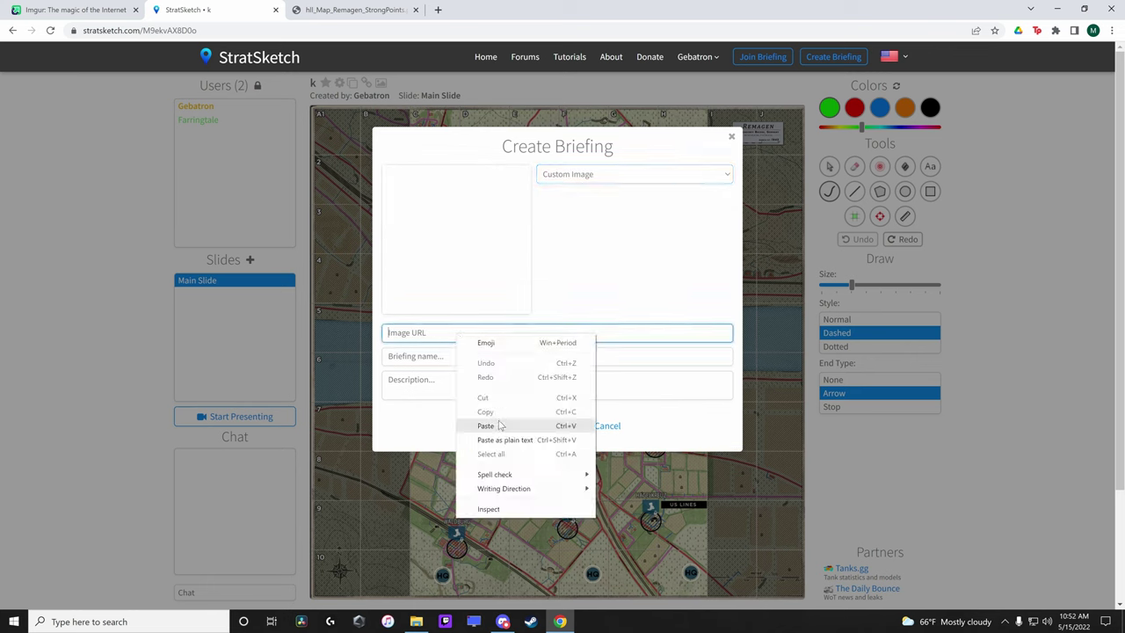
click(486, 425)
key(BackSpace)
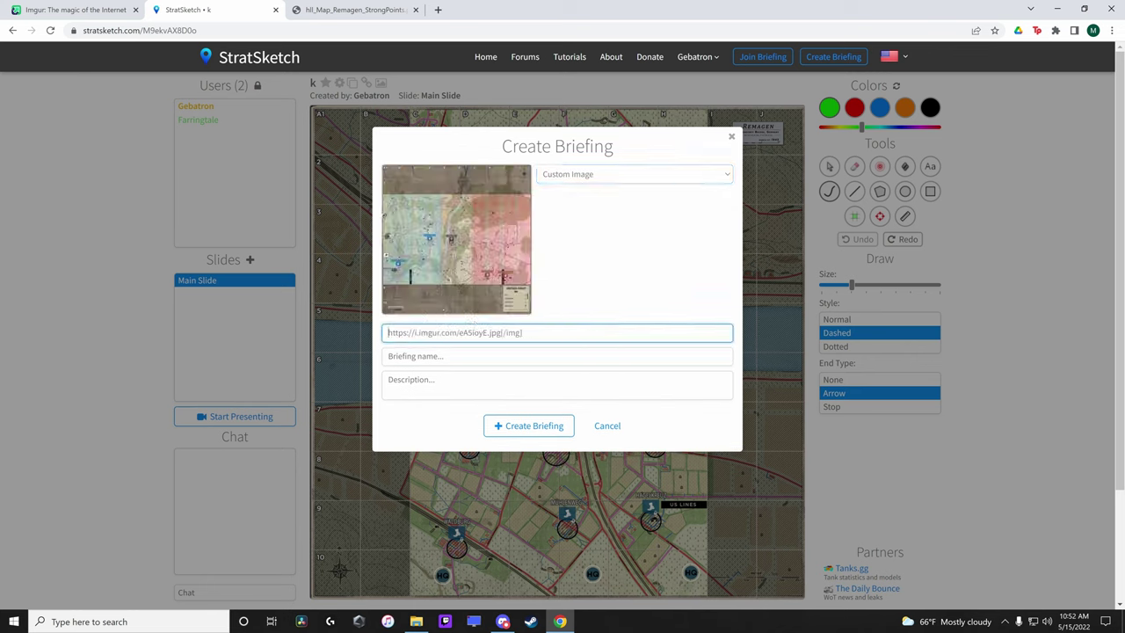
Step: Name the Hürtgen Forest briefing L and create it
click(556, 356)
text(L)
click(528, 426)
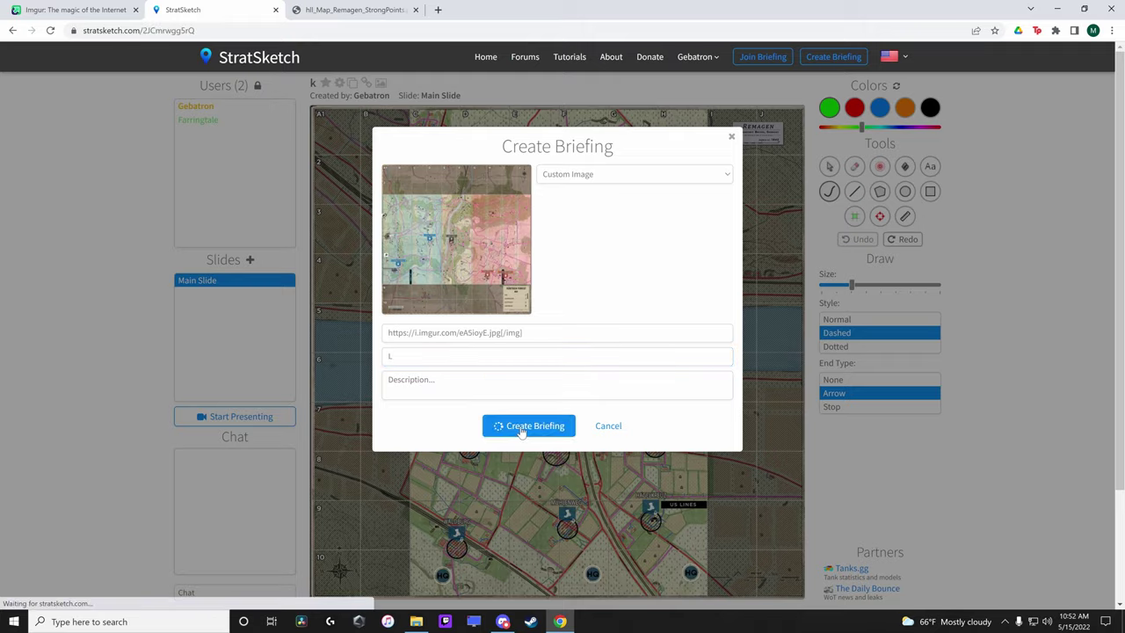
Step: Copy briefing L's web address, switch to Discord and post it in the general channel
right_click(227, 32)
click(253, 113)
click(501, 615)
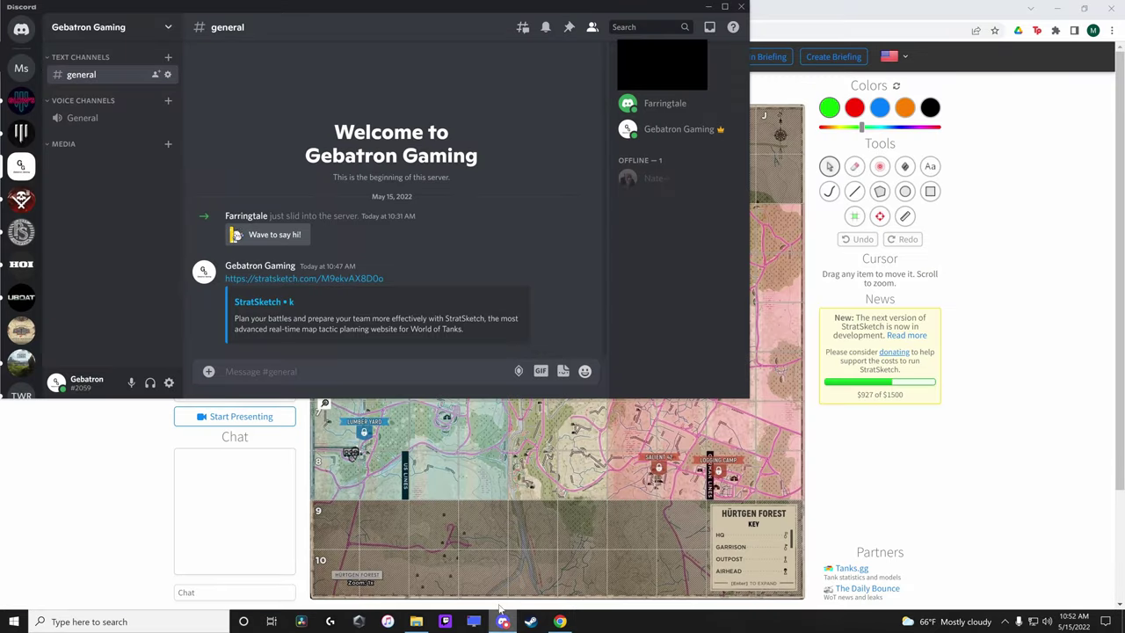
key(ctrl+v)
key(Return)
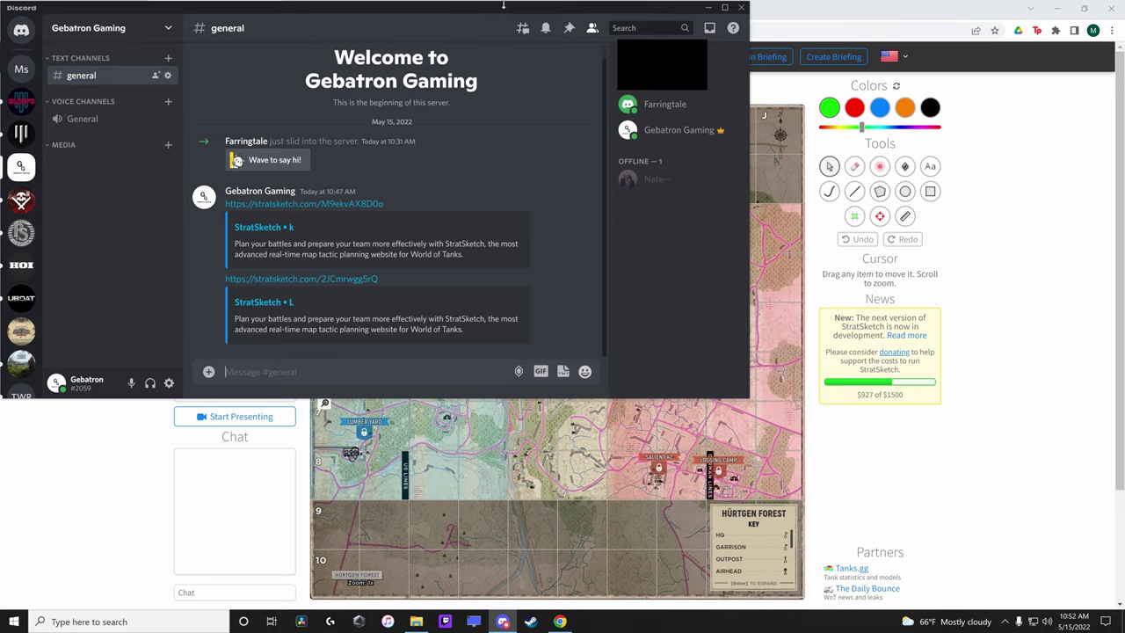
Step: Return to StratSketch from Discord and set the other participant's rank in briefing L to Editor
click(707, 6)
click(212, 125)
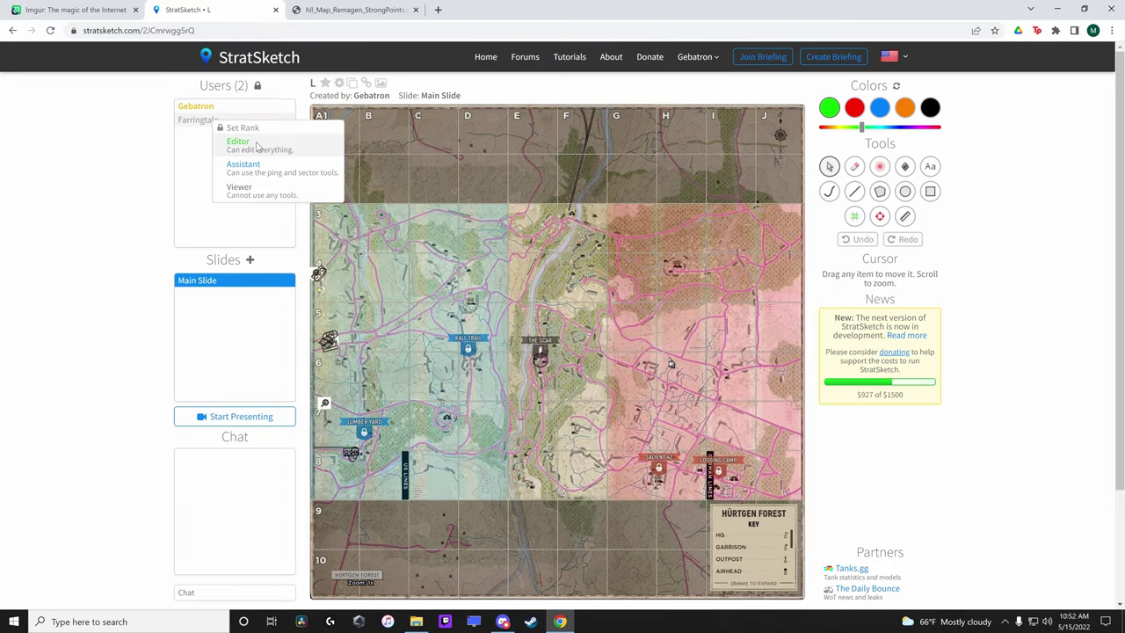
click(253, 180)
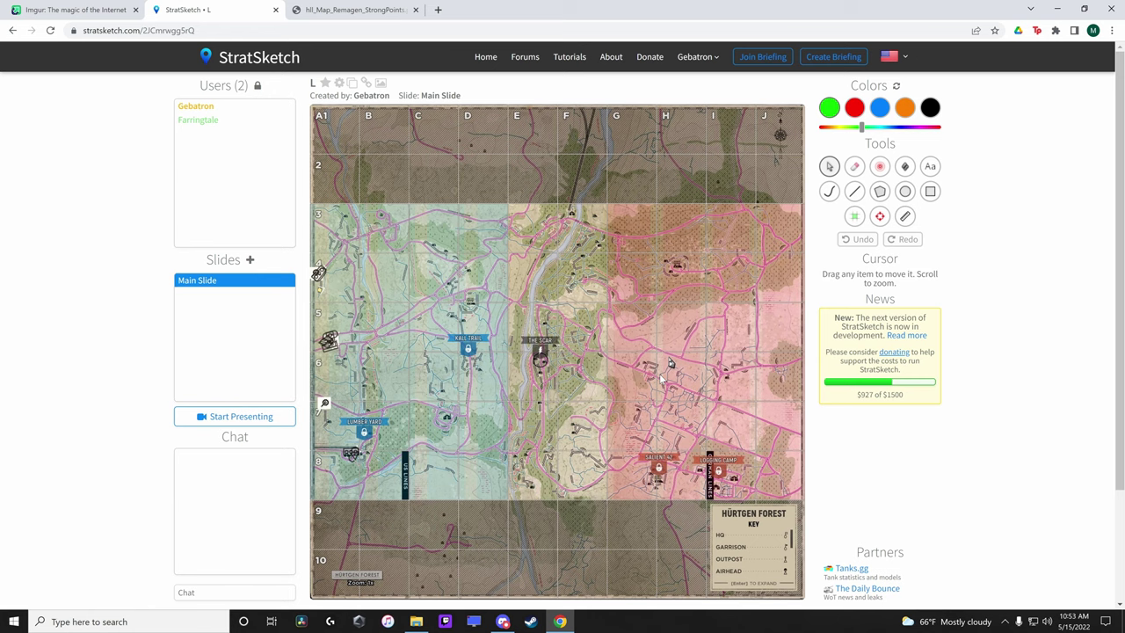